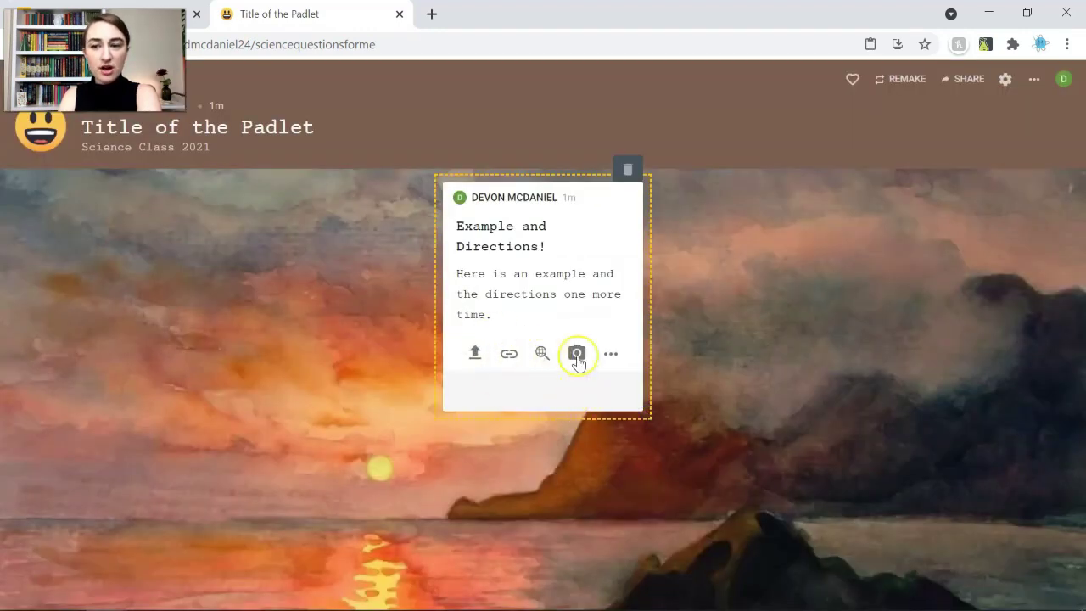
{"action": "left_click", "coordinate": [609, 356]}
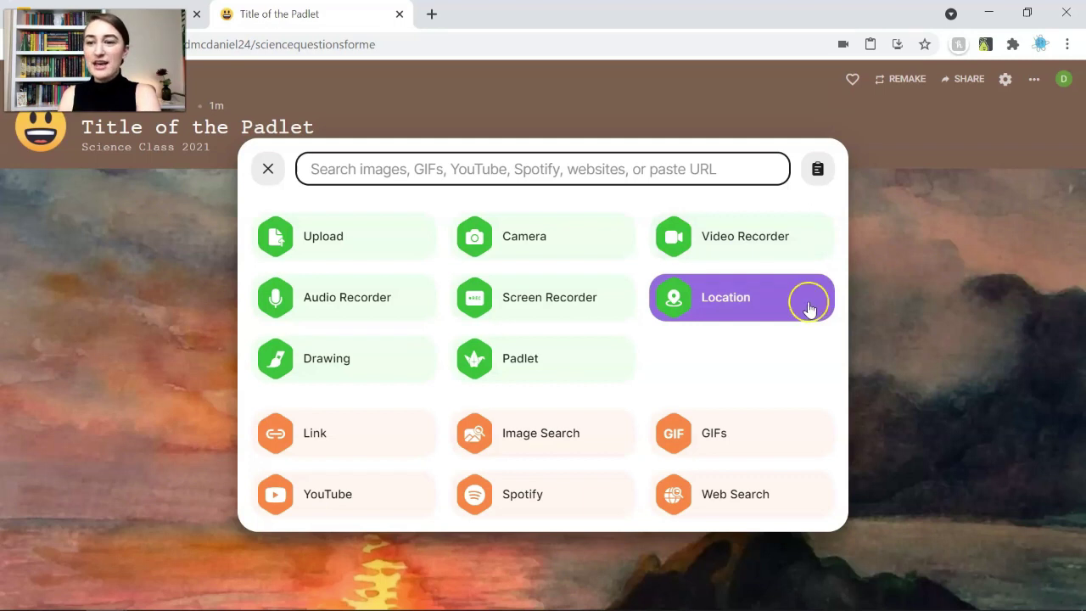
{"action": "left_click", "coordinate": [267, 171]}
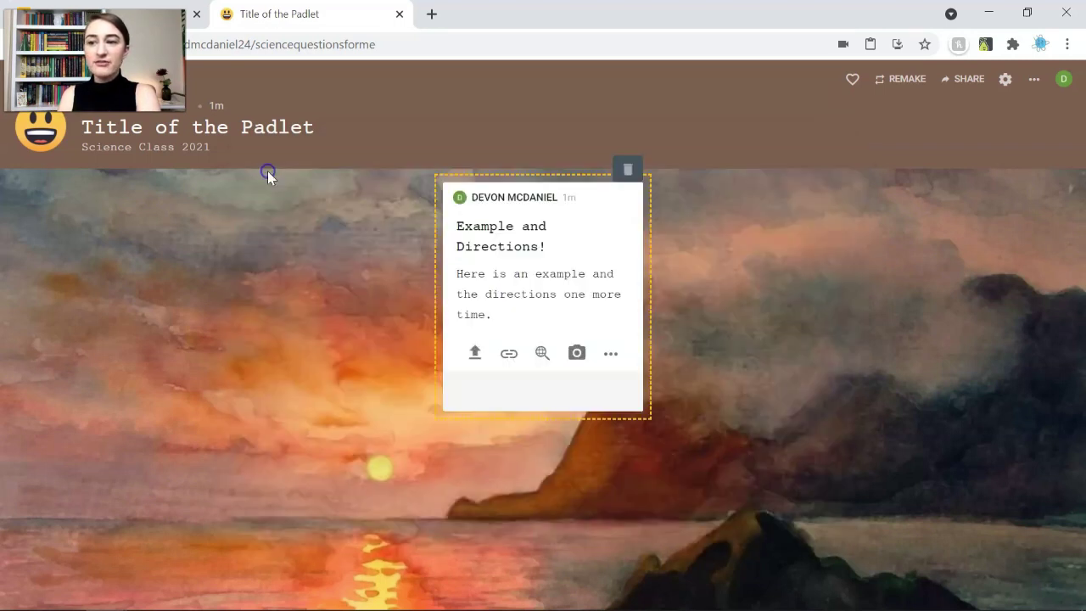
{"action": "left_click", "coordinate": [711, 355]}
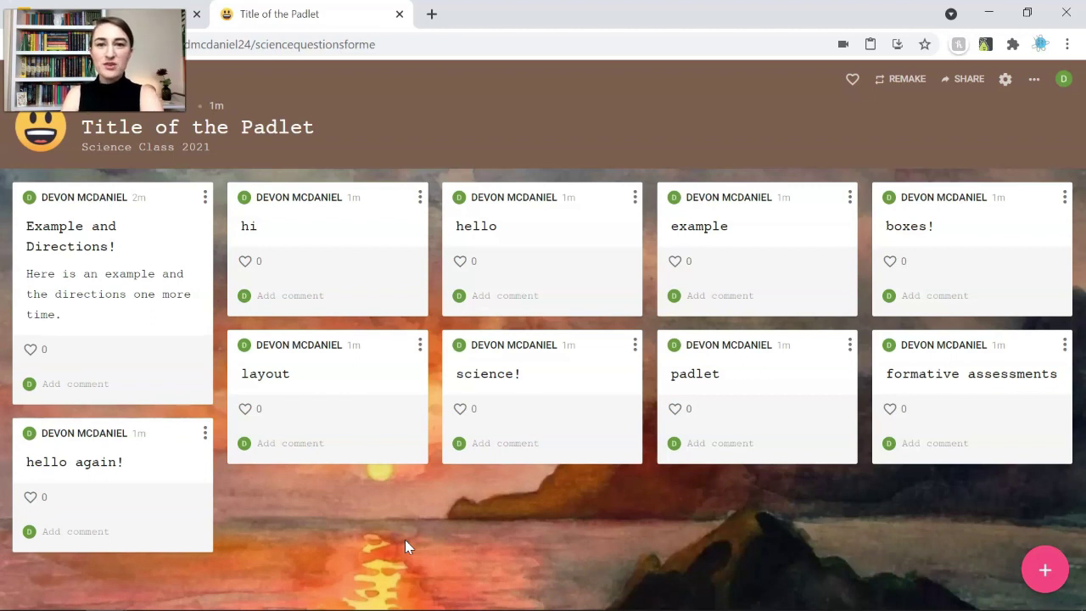
Like the hello and example posts, comment 'comments!' on hello, and start a new post
{"action": "left_click", "coordinate": [460, 263]}
{"action": "left_click", "coordinate": [675, 261]}
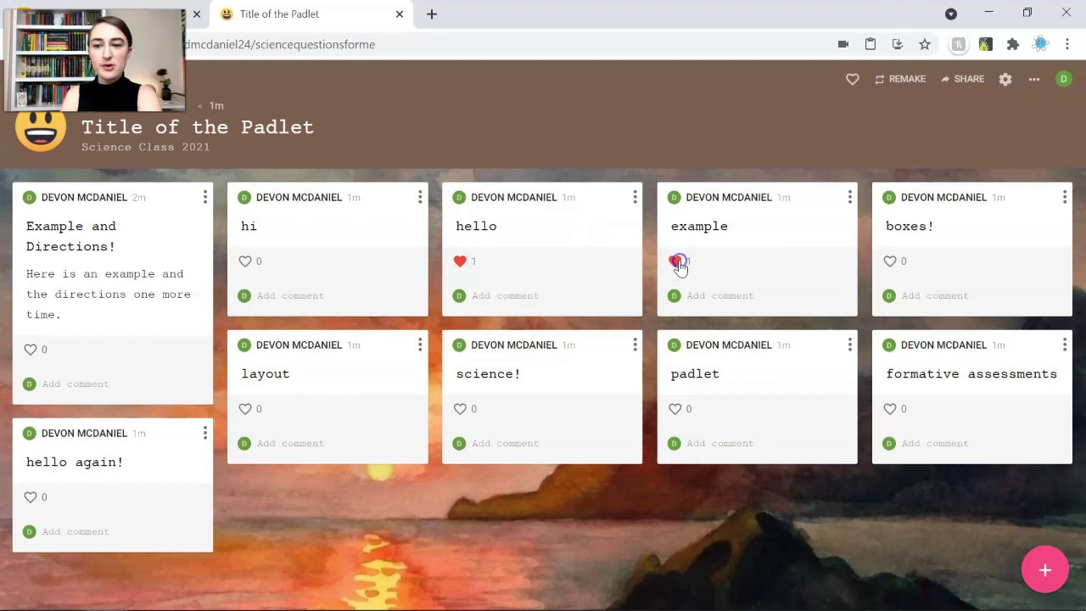
{"action": "left_click", "coordinate": [548, 299]}
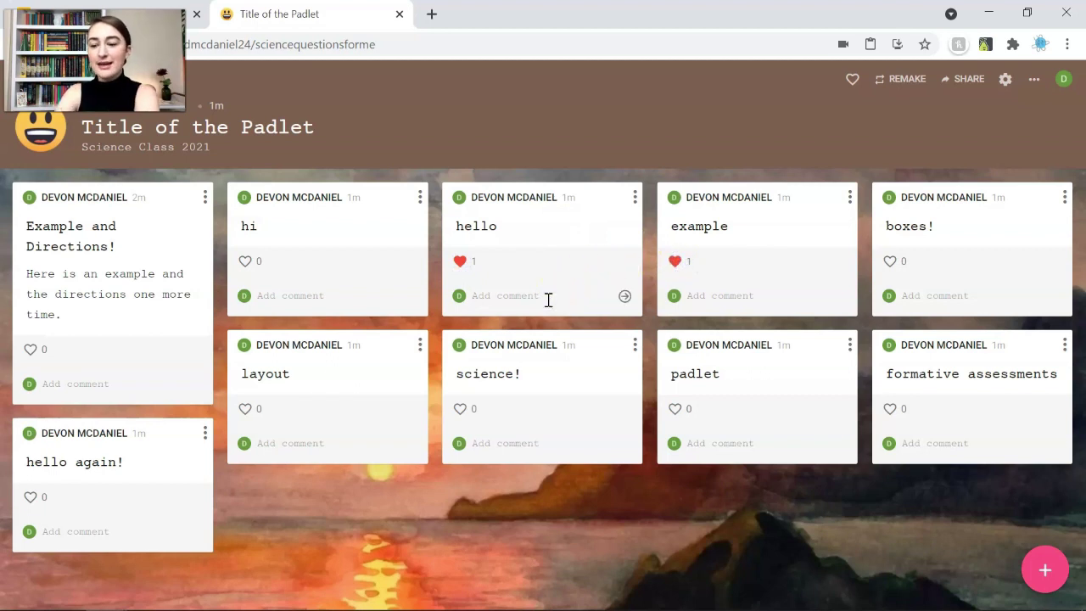
{"action": "type", "text": "comments!"}
{"action": "key", "text": "Return"}
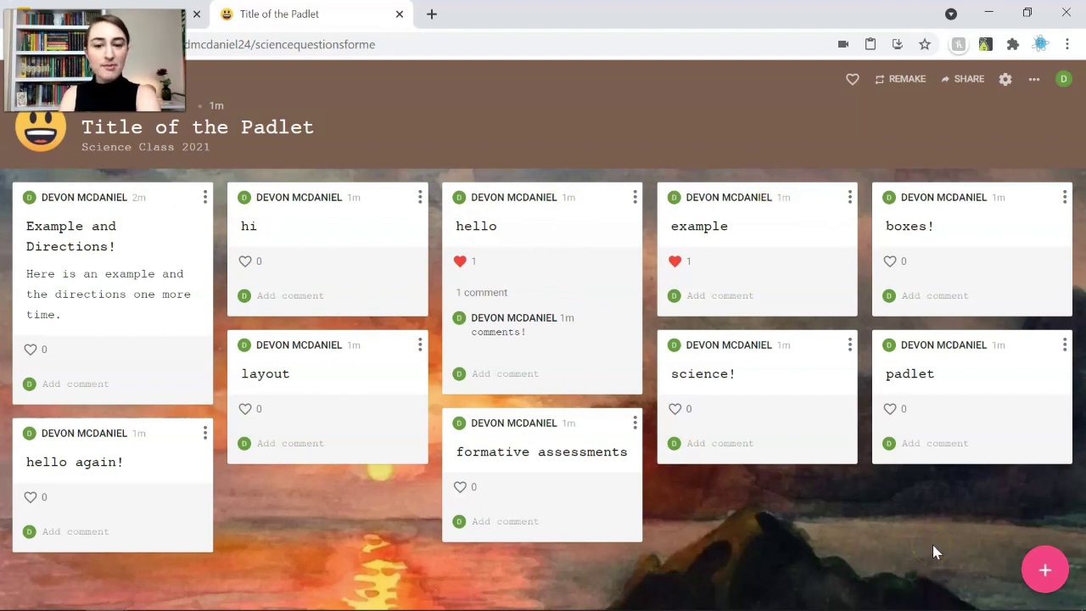
{"action": "left_click", "coordinate": [1042, 568]}
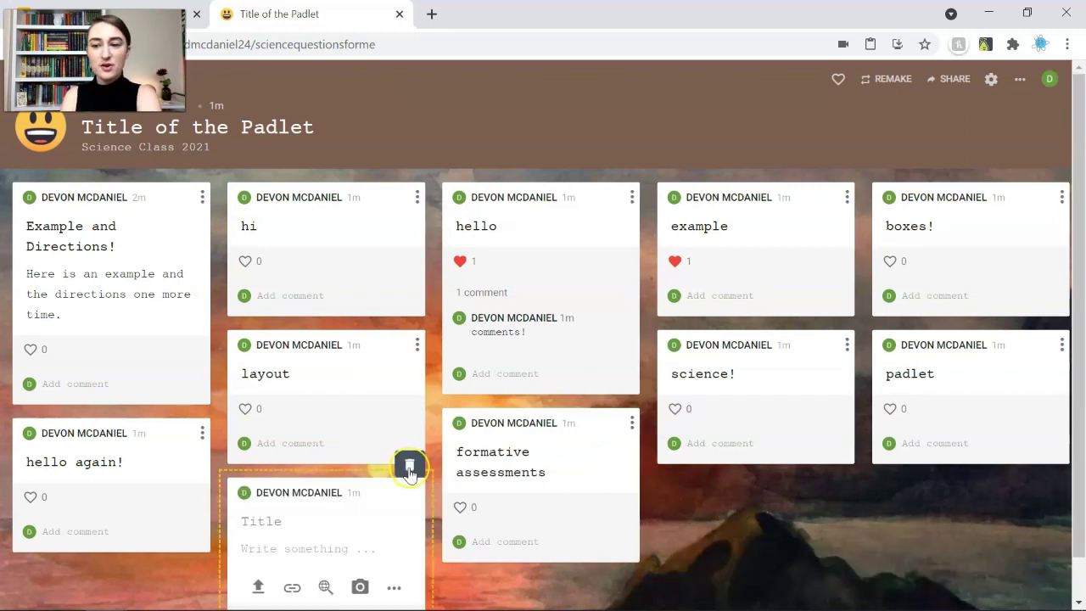
{"action": "left_click", "coordinate": [409, 469]}
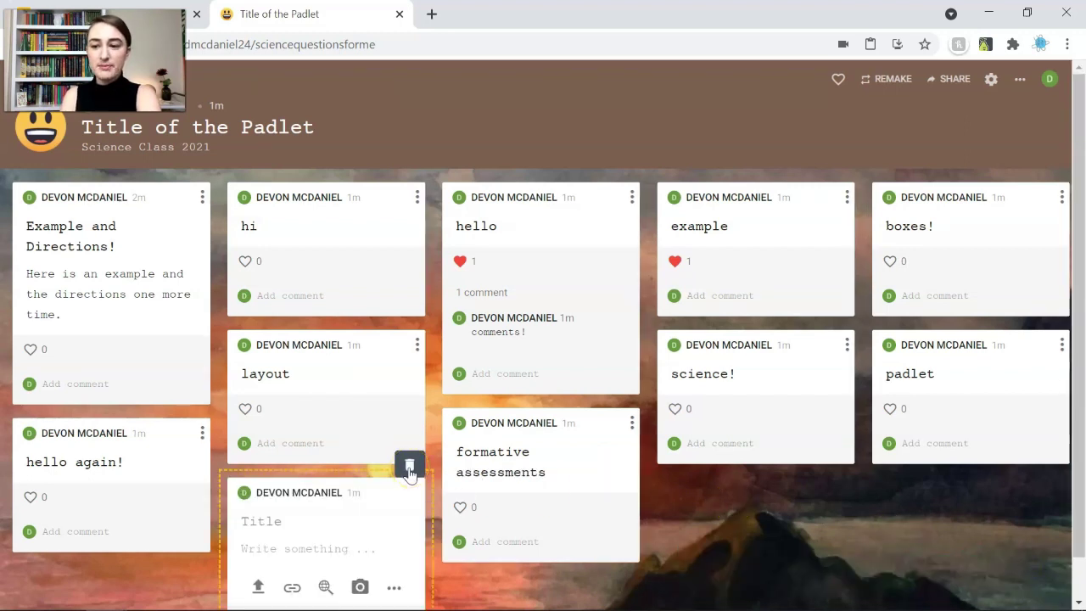
{"action": "left_click", "coordinate": [1005, 80]}
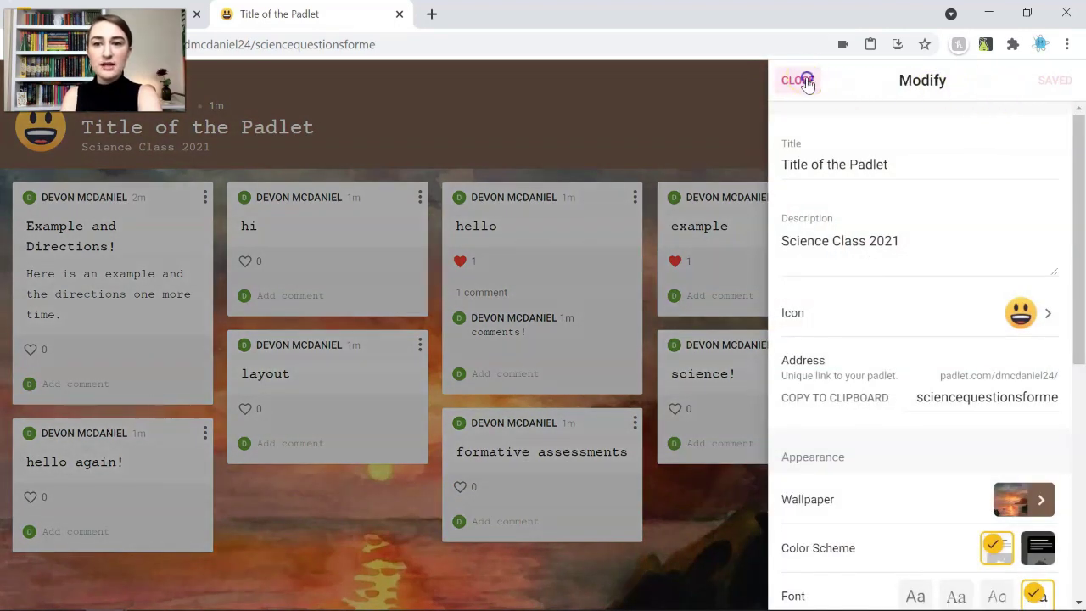
{"action": "left_click", "coordinate": [800, 83]}
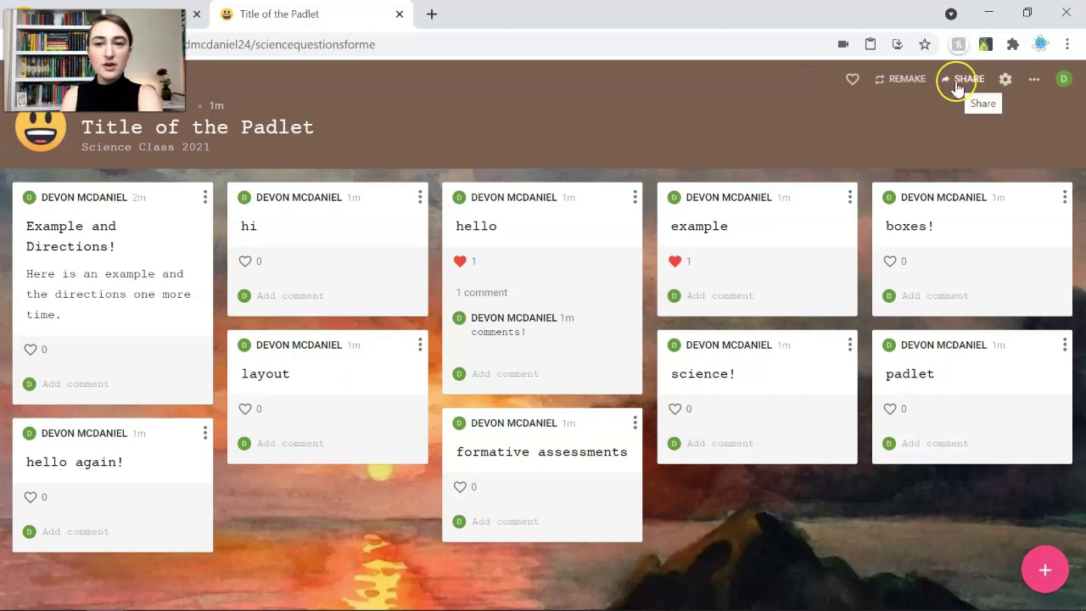
Switch the board's privacy to Password access and enter a visitor password, keeping Can write
{"action": "left_click", "coordinate": [959, 85]}
{"action": "scroll", "coordinate": [892, 212], "scroll_direction": "down", "scroll_amount": 2}
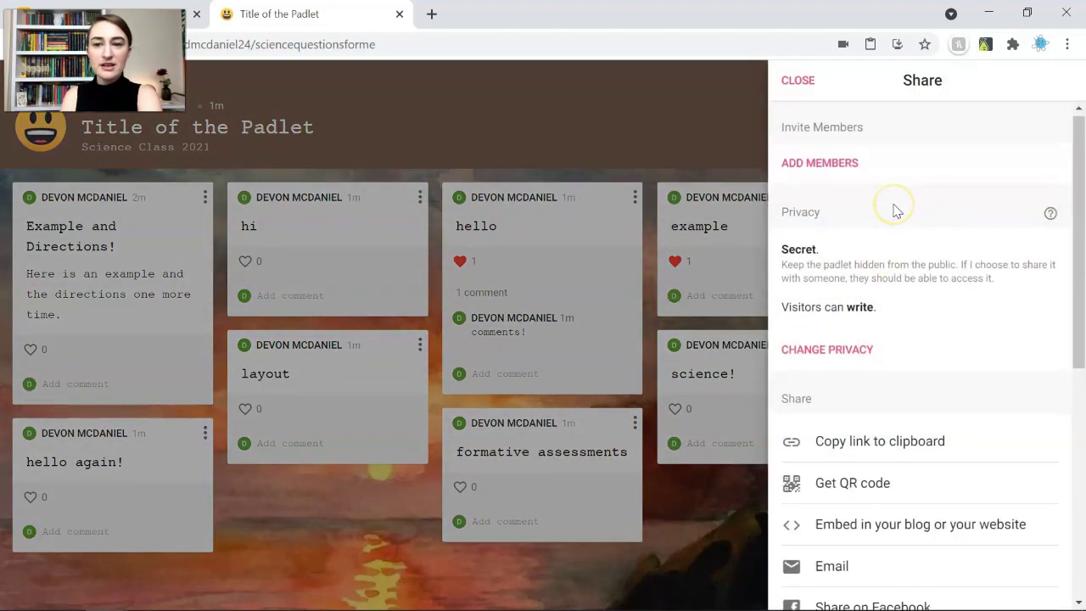
{"action": "scroll", "coordinate": [895, 212], "scroll_direction": "up", "scroll_amount": 2}
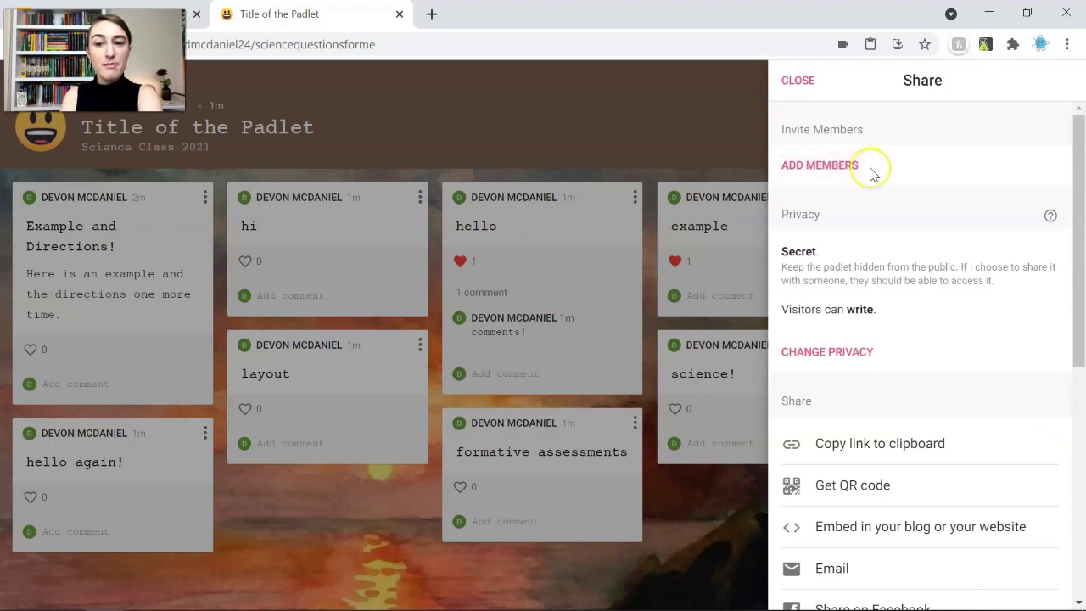
{"action": "scroll", "coordinate": [896, 332], "scroll_direction": "down", "scroll_amount": 2}
{"action": "scroll", "coordinate": [895, 333], "scroll_direction": "down", "scroll_amount": 2}
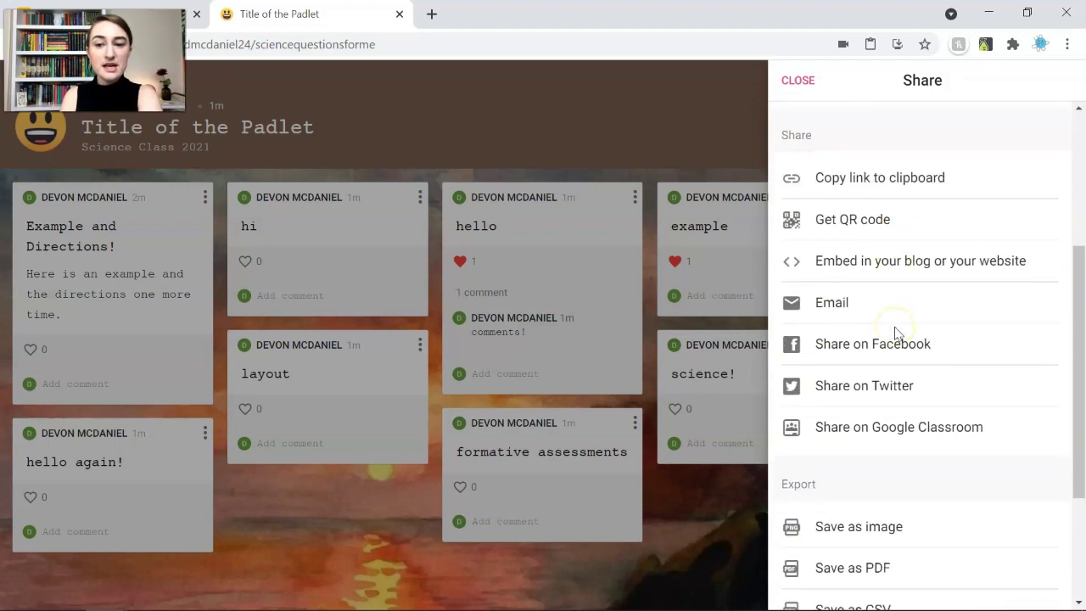
{"action": "scroll", "coordinate": [829, 252], "scroll_direction": "up", "scroll_amount": 3}
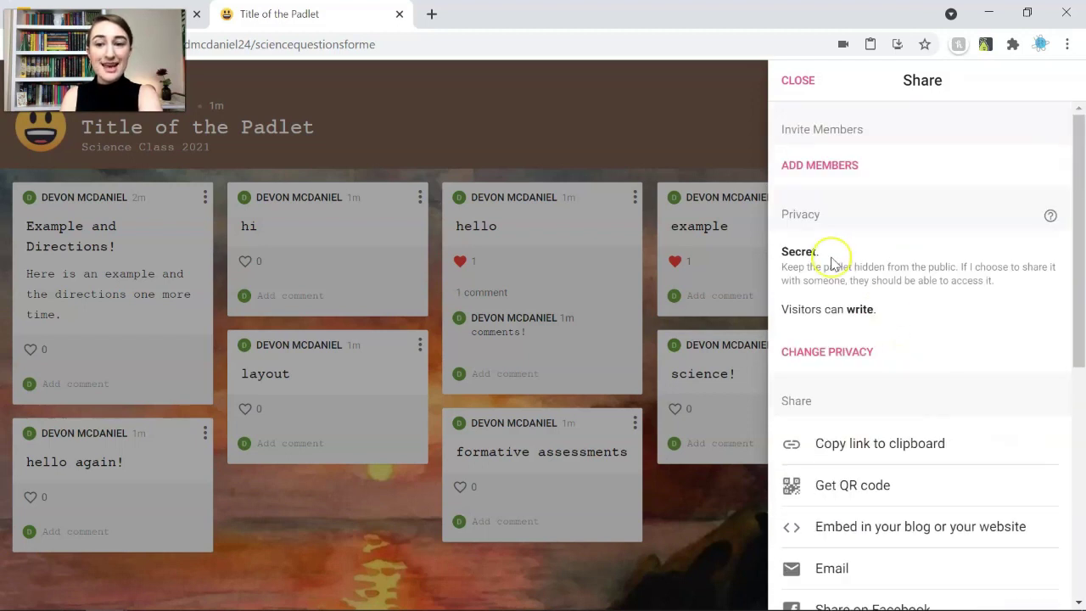
{"action": "left_click", "coordinate": [847, 351]}
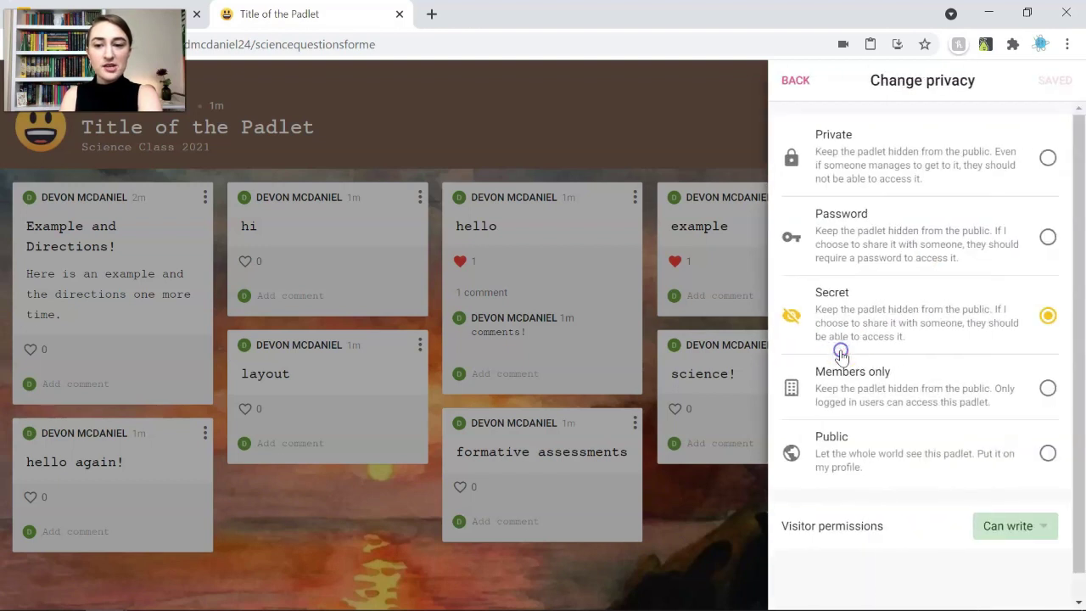
{"action": "left_click", "coordinate": [970, 229]}
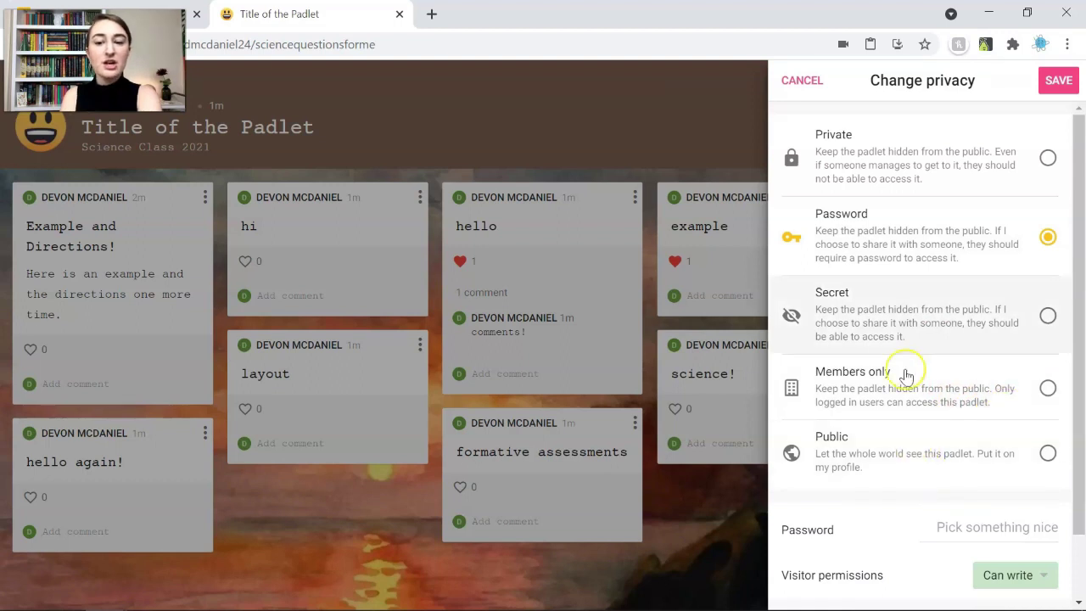
{"action": "left_click", "coordinate": [990, 533]}
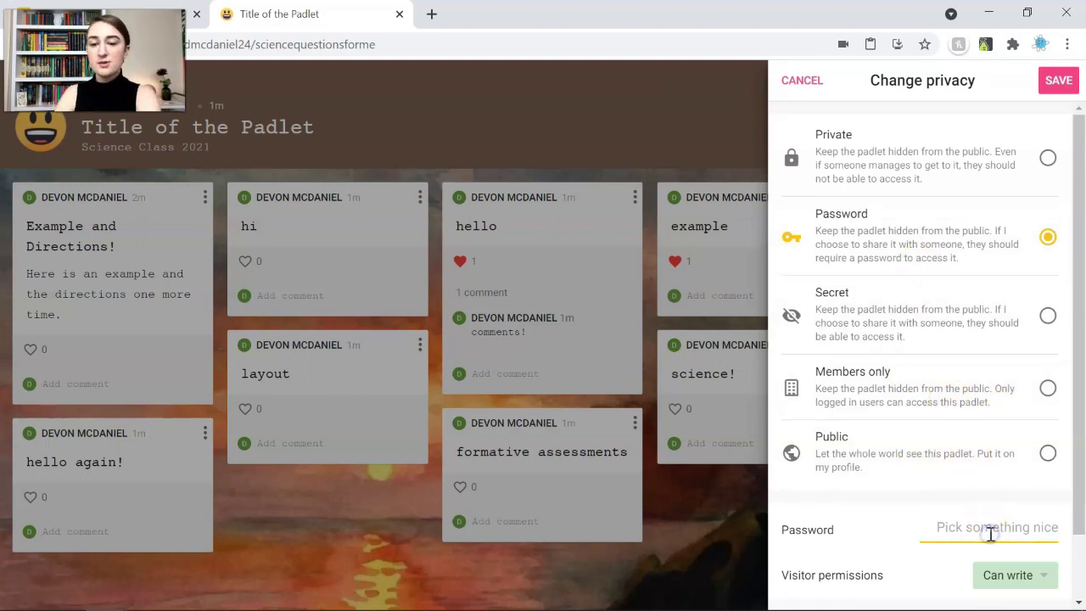
{"action": "scroll", "coordinate": [934, 560], "scroll_direction": "down", "scroll_amount": 1}
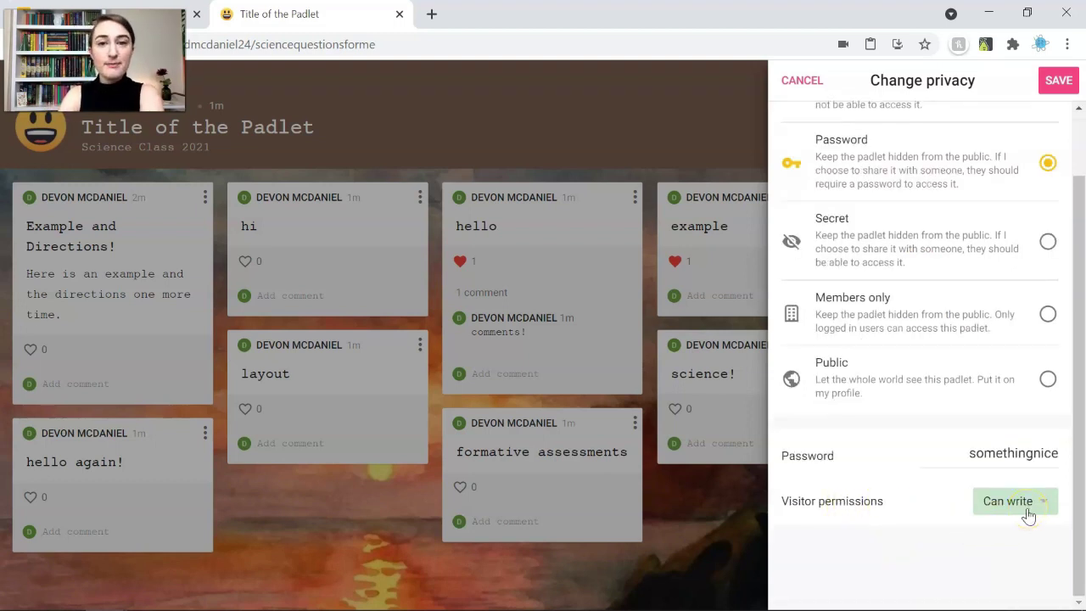
{"action": "scroll", "coordinate": [887, 541], "scroll_direction": "up", "scroll_amount": 1}
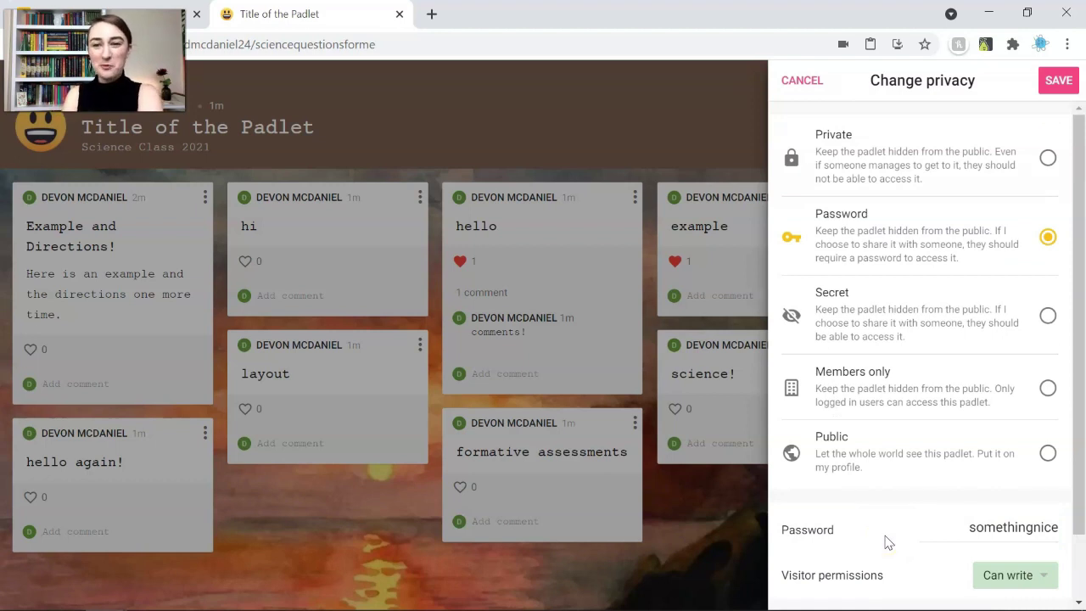
Save the Password privacy setting and briefly view the board's QR code
{"action": "left_click", "coordinate": [1059, 80]}
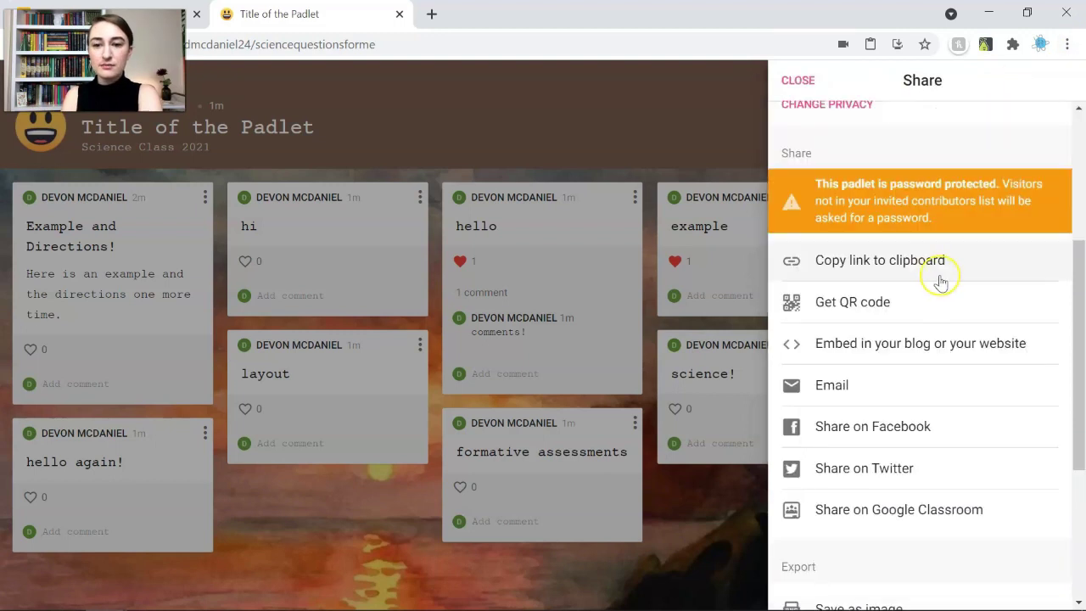
{"action": "scroll", "coordinate": [981, 279], "scroll_direction": "down", "scroll_amount": 2}
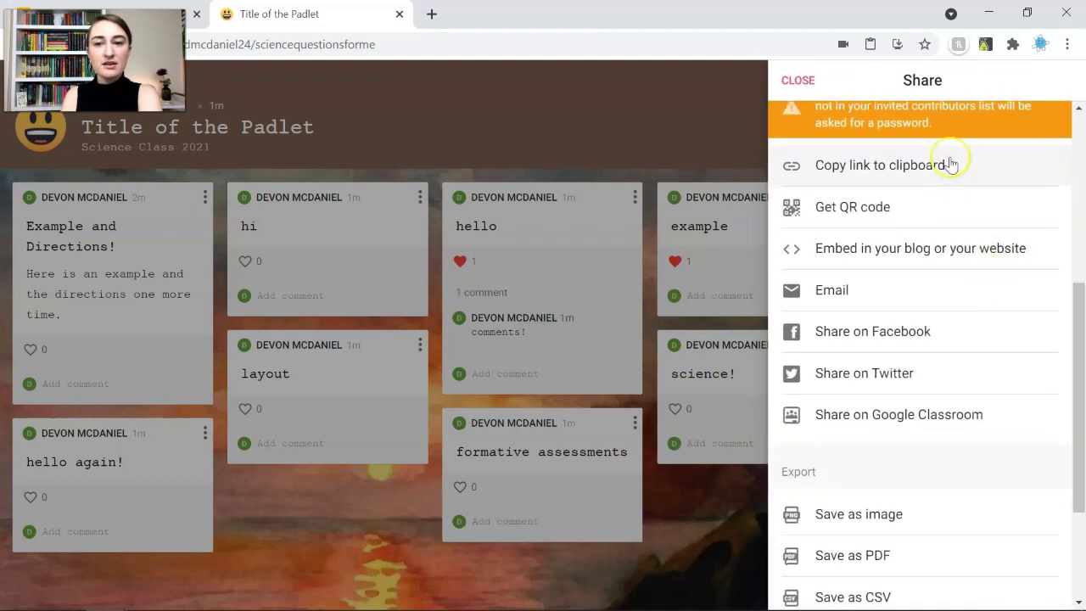
{"action": "left_click", "coordinate": [931, 217]}
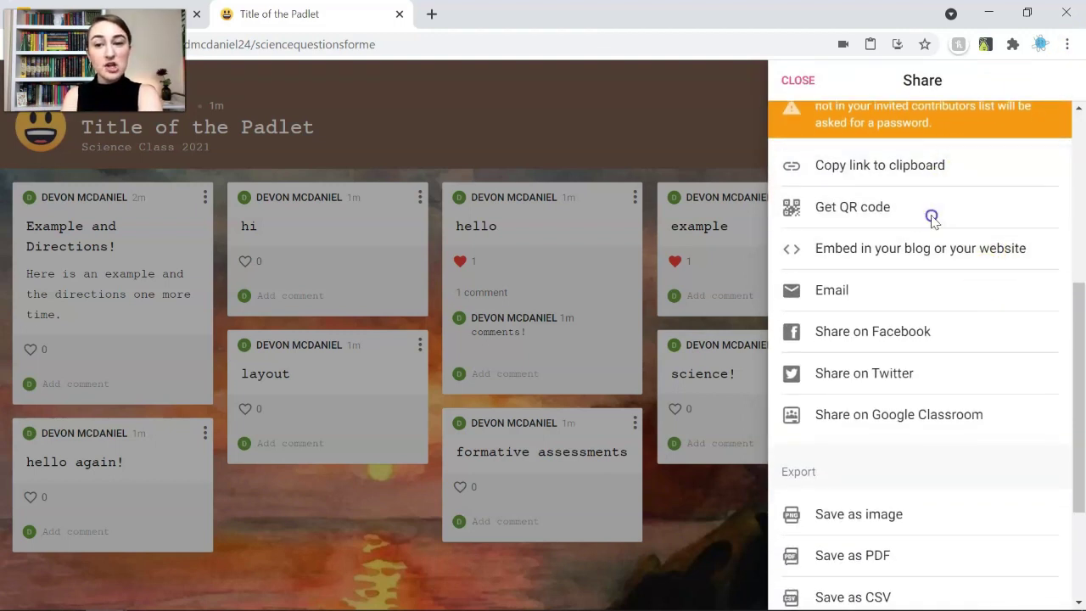
{"action": "left_click", "coordinate": [970, 296]}
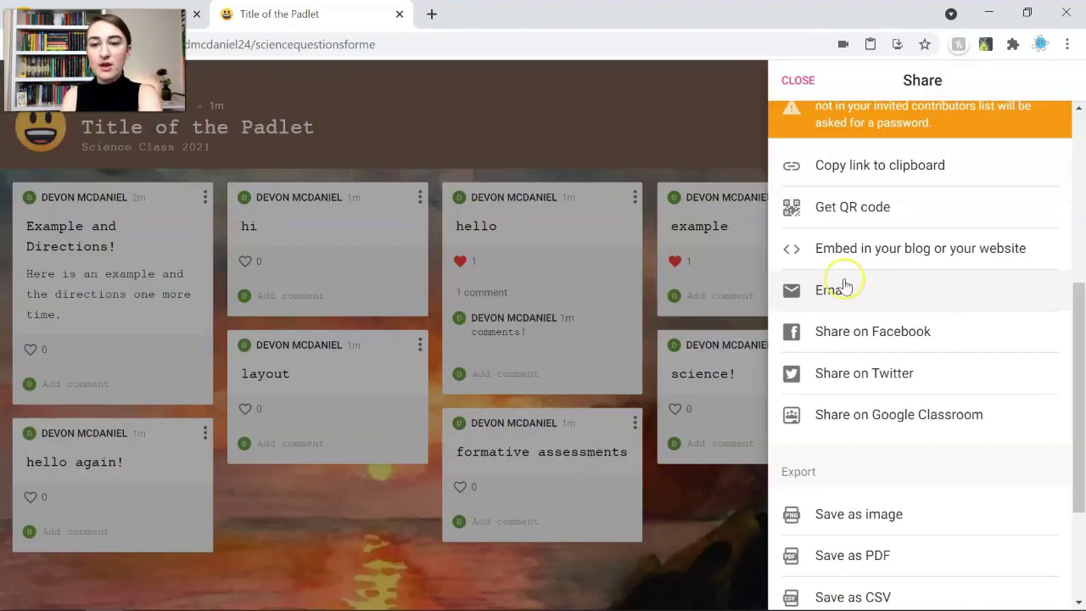
Choose Save as PDF from the Export section with Letter size and Portrait orientation
{"action": "scroll", "coordinate": [991, 439], "scroll_direction": "down", "scroll_amount": 1}
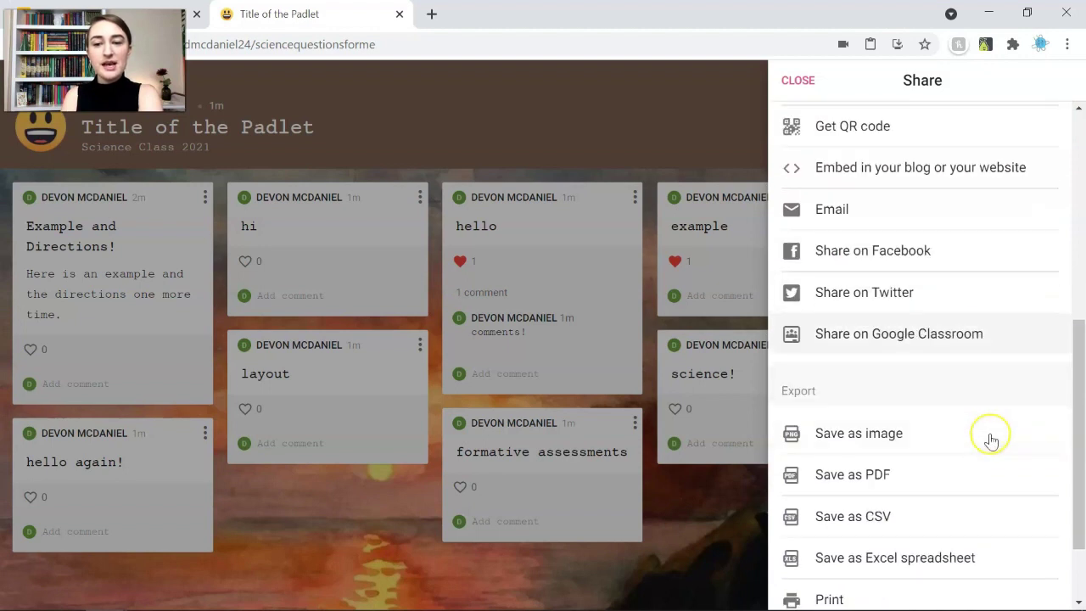
{"action": "scroll", "coordinate": [991, 439], "scroll_direction": "down", "scroll_amount": 1}
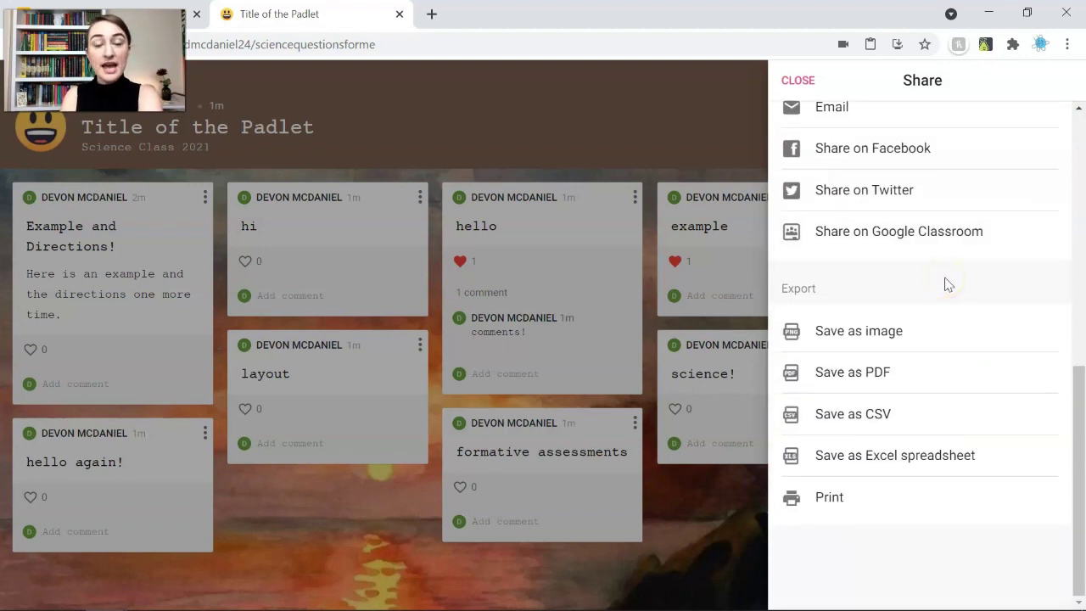
{"action": "left_click", "coordinate": [953, 336]}
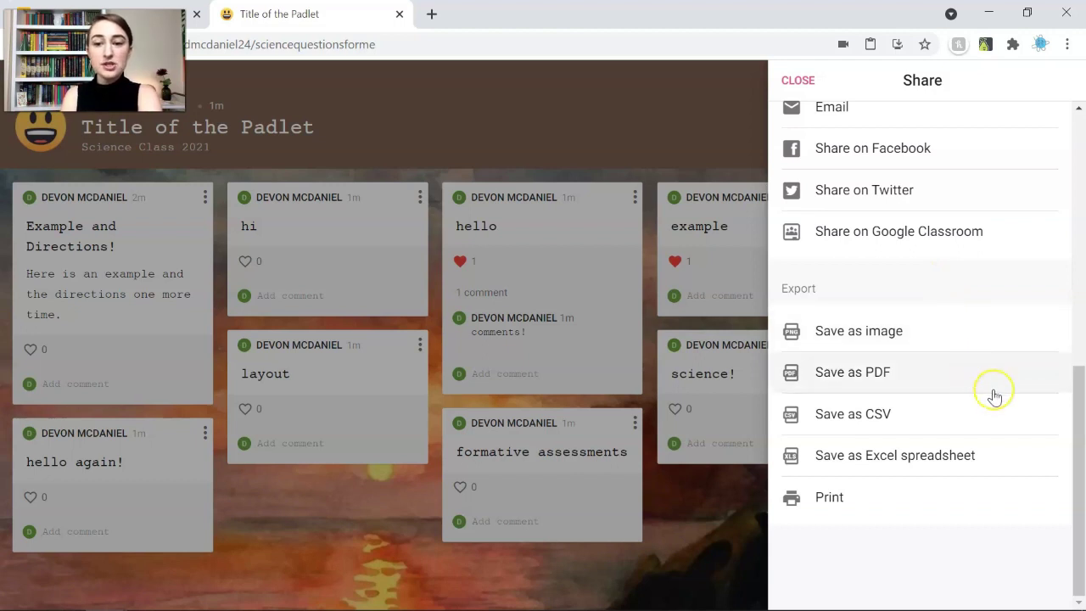
{"action": "left_click", "coordinate": [976, 430]}
{"action": "left_click", "coordinate": [1015, 458]}
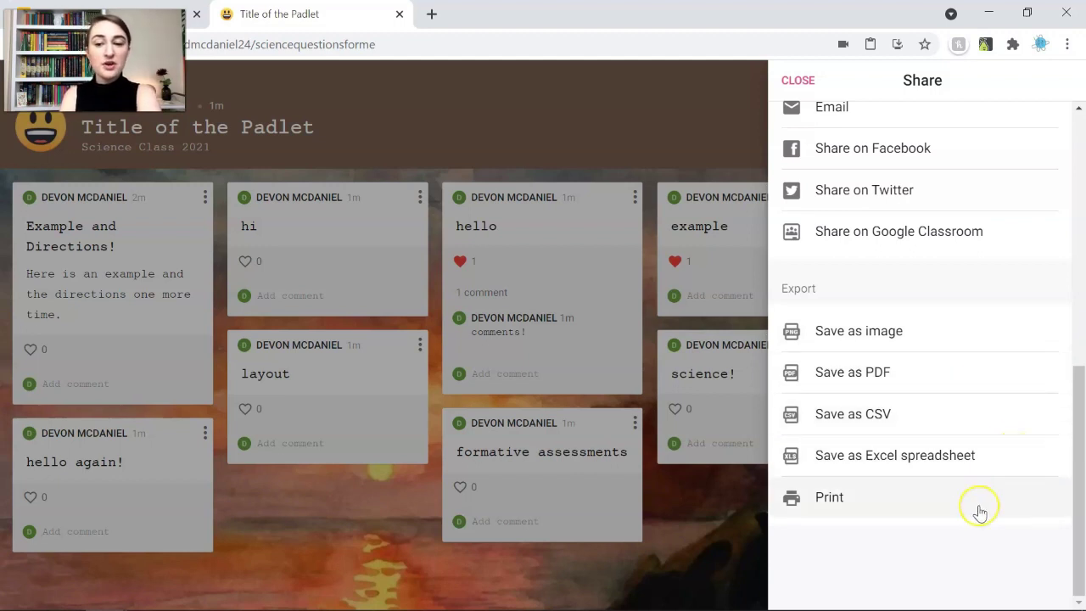
{"action": "left_click", "coordinate": [910, 377]}
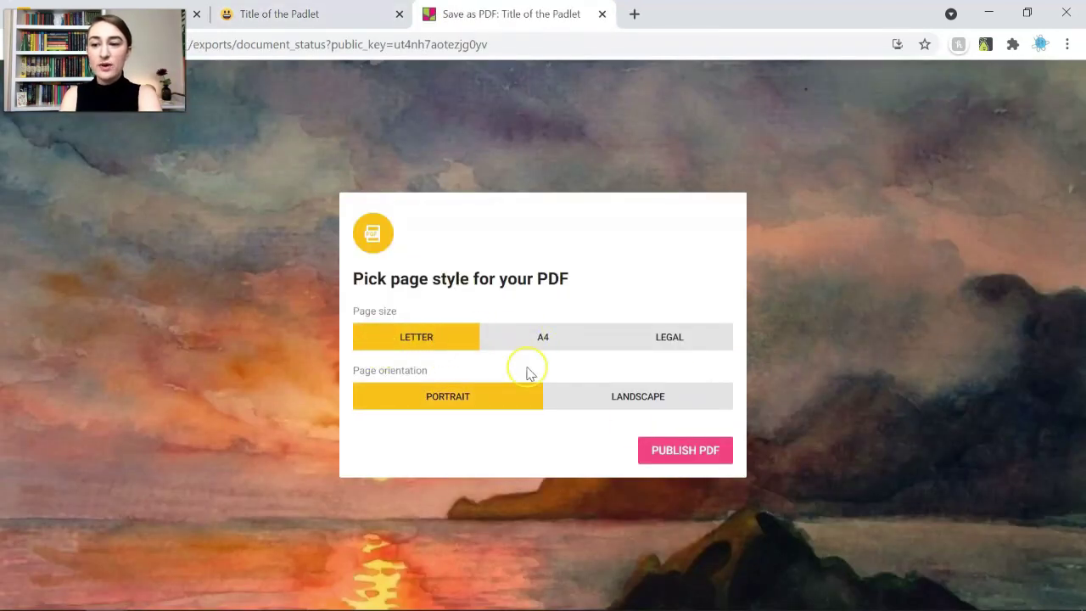
Publish the Letter portrait PDF, review the one-page preview, and close its tab
{"action": "left_click", "coordinate": [679, 450]}
{"action": "scroll", "coordinate": [677, 452], "scroll_direction": "down", "scroll_amount": 3}
{"action": "scroll", "coordinate": [676, 451], "scroll_direction": "up", "scroll_amount": 3}
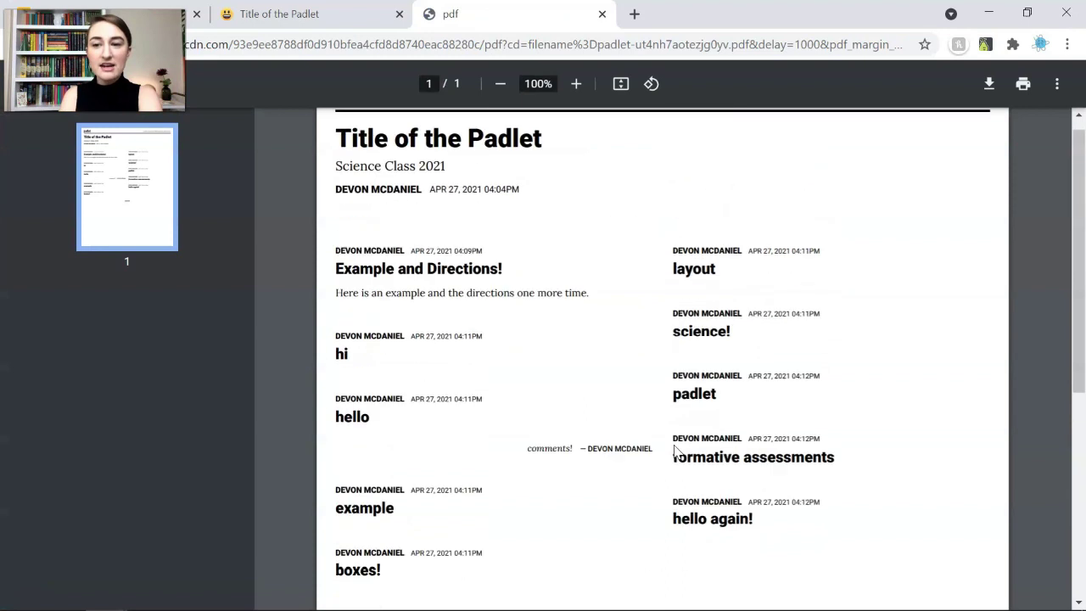
{"action": "scroll", "coordinate": [677, 452], "scroll_direction": "down", "scroll_amount": 5}
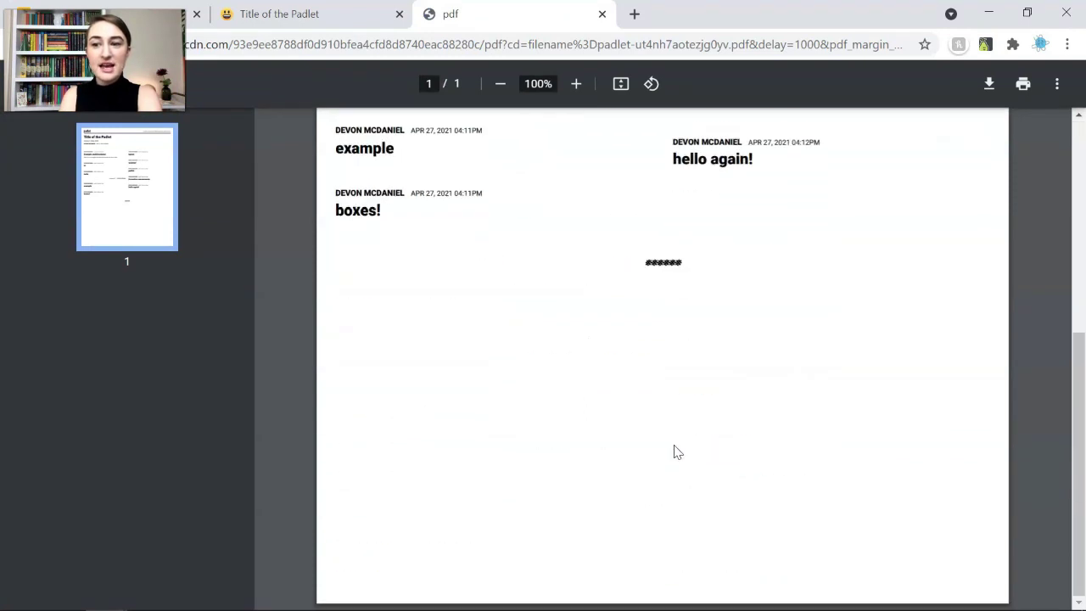
{"action": "scroll", "coordinate": [677, 451], "scroll_direction": "up", "scroll_amount": 5}
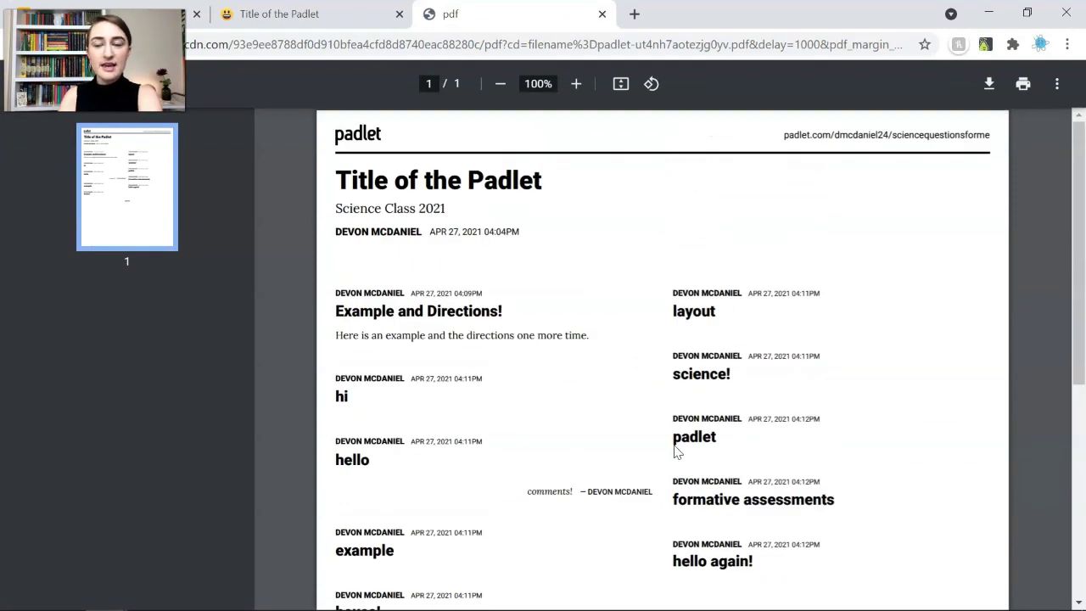
{"action": "left_click", "coordinate": [602, 14]}
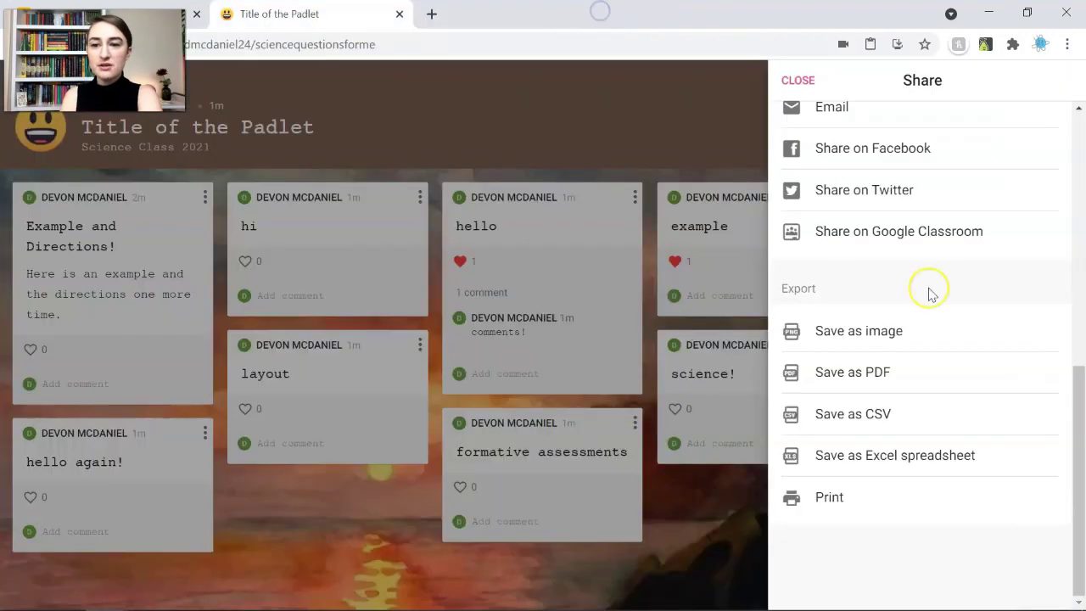
Export the wall as an Excel spreadsheet and select the post subjects in A7:A16
{"action": "left_click", "coordinate": [962, 412]}
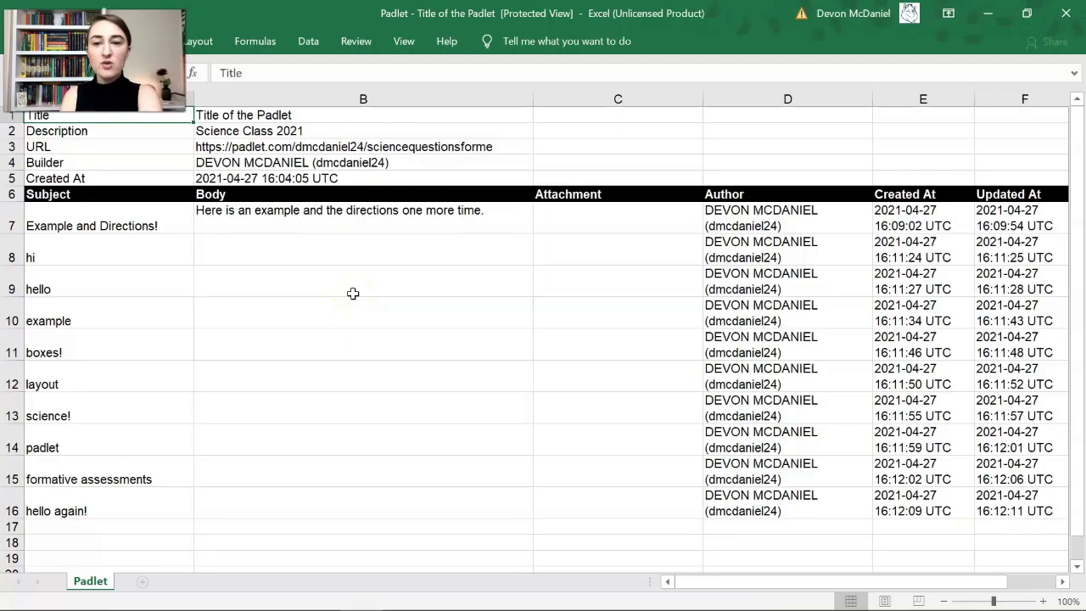
{"action": "scroll", "coordinate": [353, 294], "scroll_direction": "right", "scroll_amount": 2}
{"action": "scroll", "coordinate": [353, 293], "scroll_direction": "left", "scroll_amount": 2}
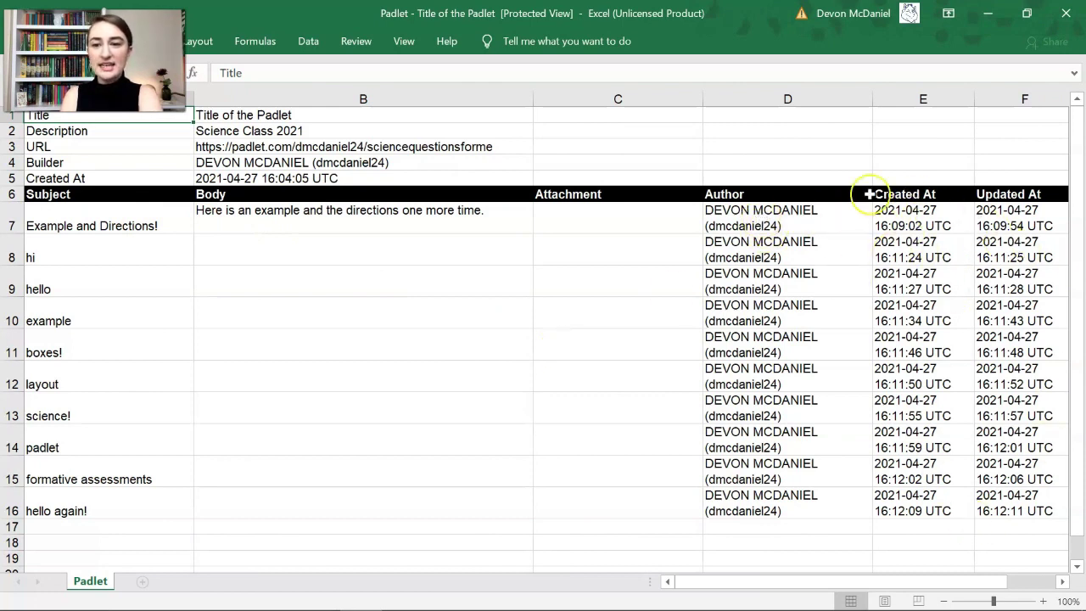
{"action": "left_click", "coordinate": [95, 224]}
{"action": "left_click_drag", "start_coordinate": [95, 224], "coordinate": [80, 509]}
{"action": "left_click", "coordinate": [102, 530]}
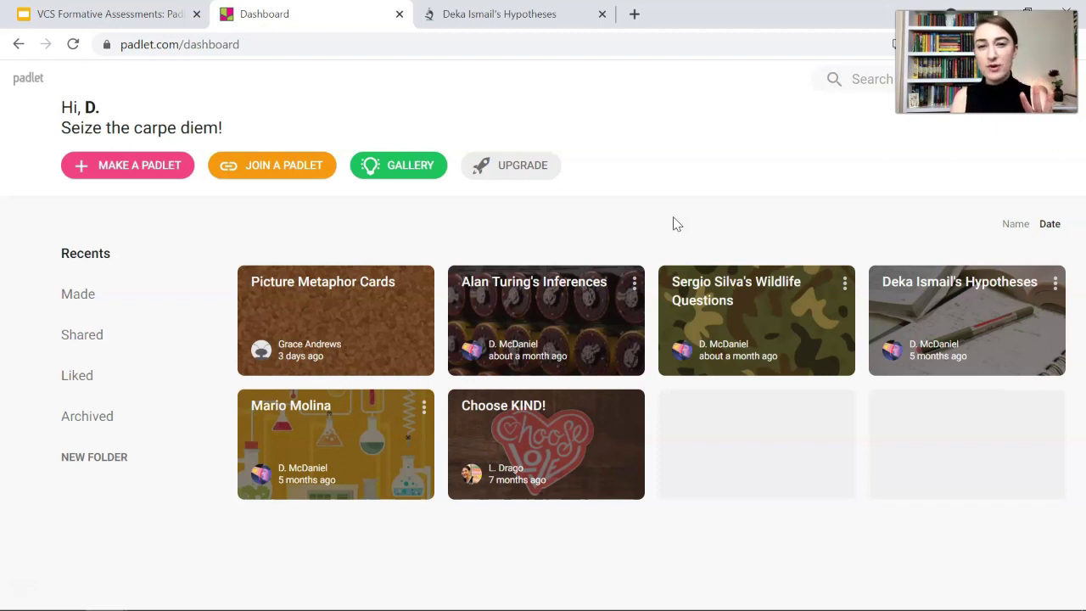
Archive the Alan Turing's Inferences padlet and check it under Archived
{"action": "left_click", "coordinate": [634, 284]}
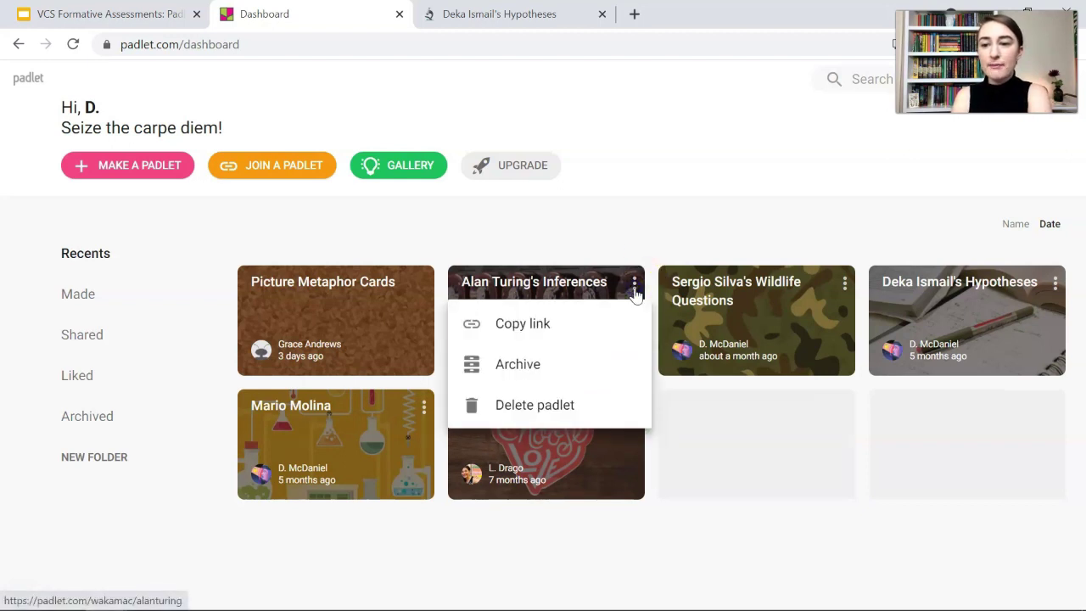
{"action": "left_click", "coordinate": [562, 376]}
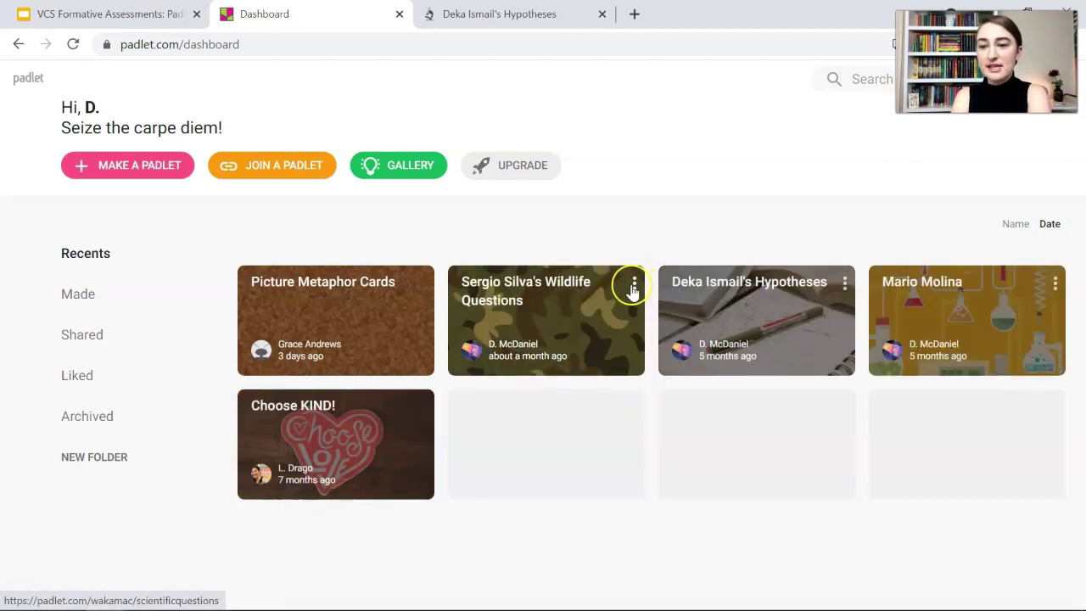
{"action": "left_click", "coordinate": [83, 416]}
{"action": "scroll", "coordinate": [933, 399], "scroll_direction": "down", "scroll_amount": 5}
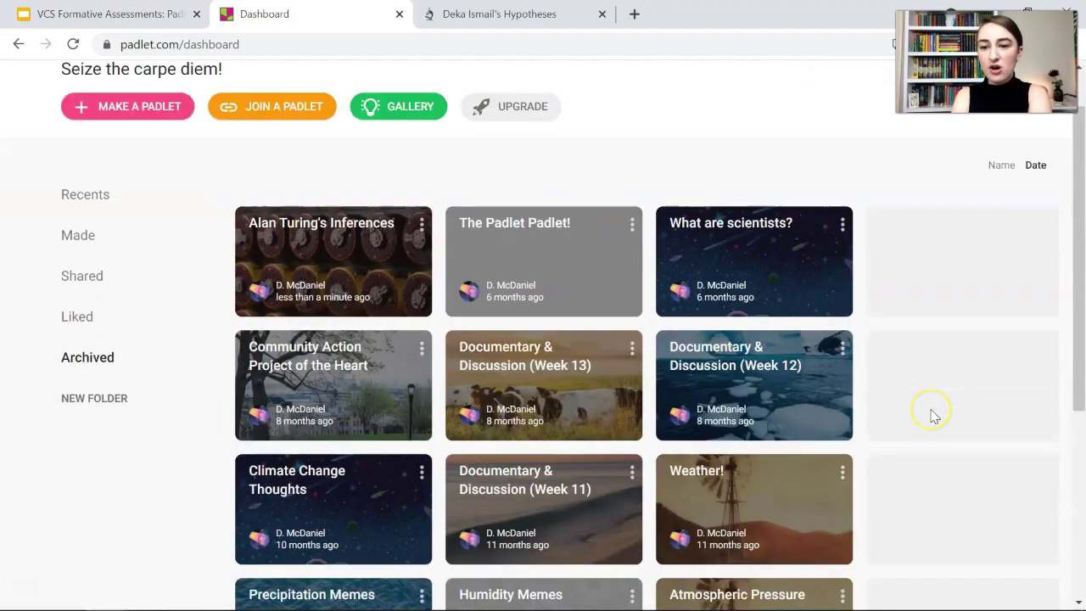
{"action": "scroll", "coordinate": [928, 416], "scroll_direction": "up", "scroll_amount": 5}
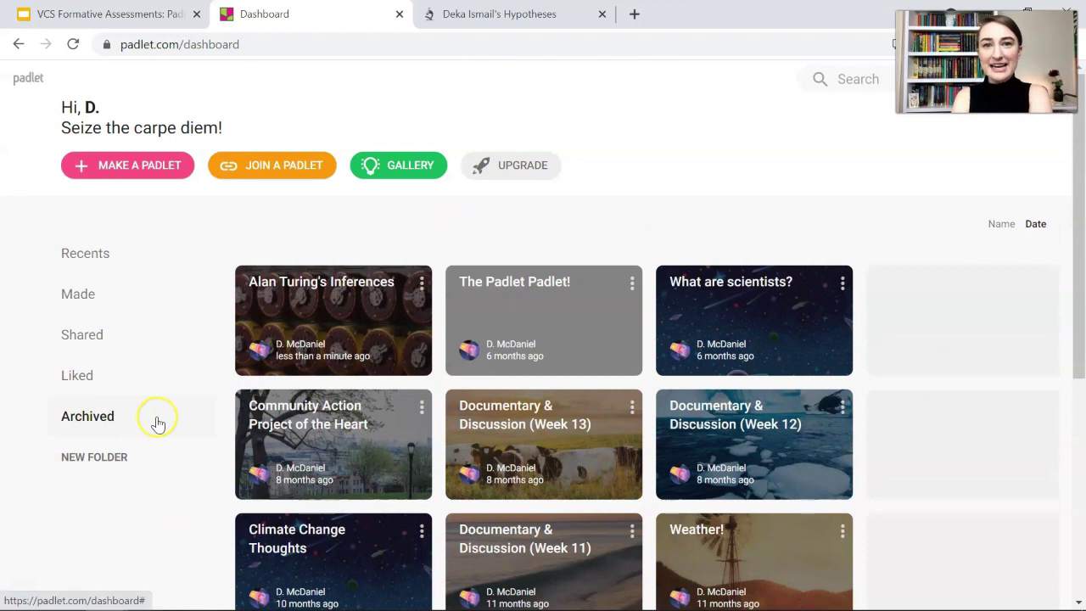
Browse the Liked, Shared, Made and Recents lists, then open the Gallery of example padlets
{"action": "left_click", "coordinate": [78, 381]}
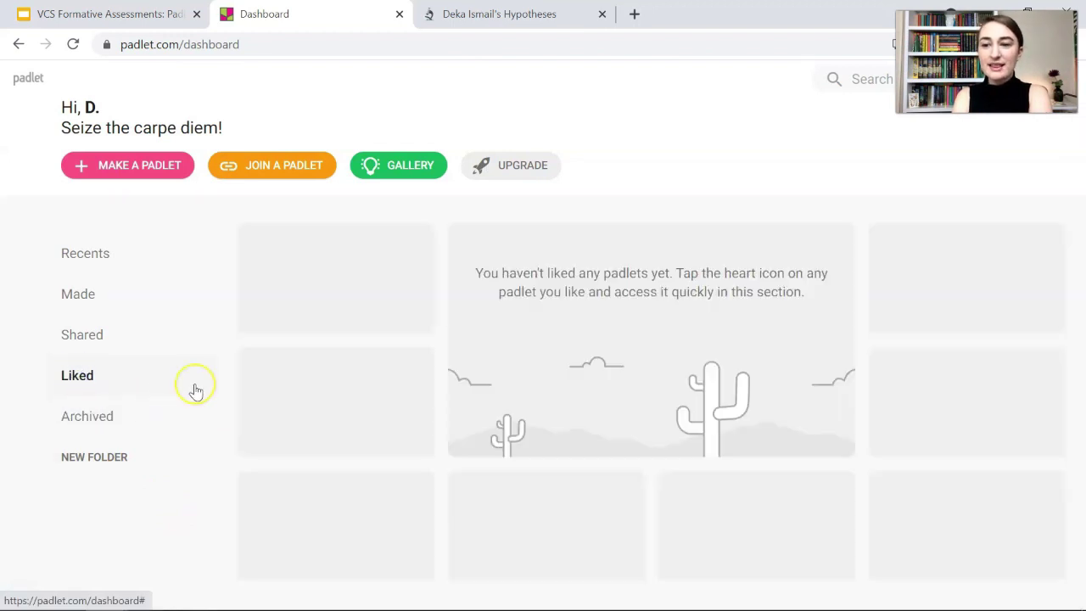
{"action": "left_click", "coordinate": [81, 337]}
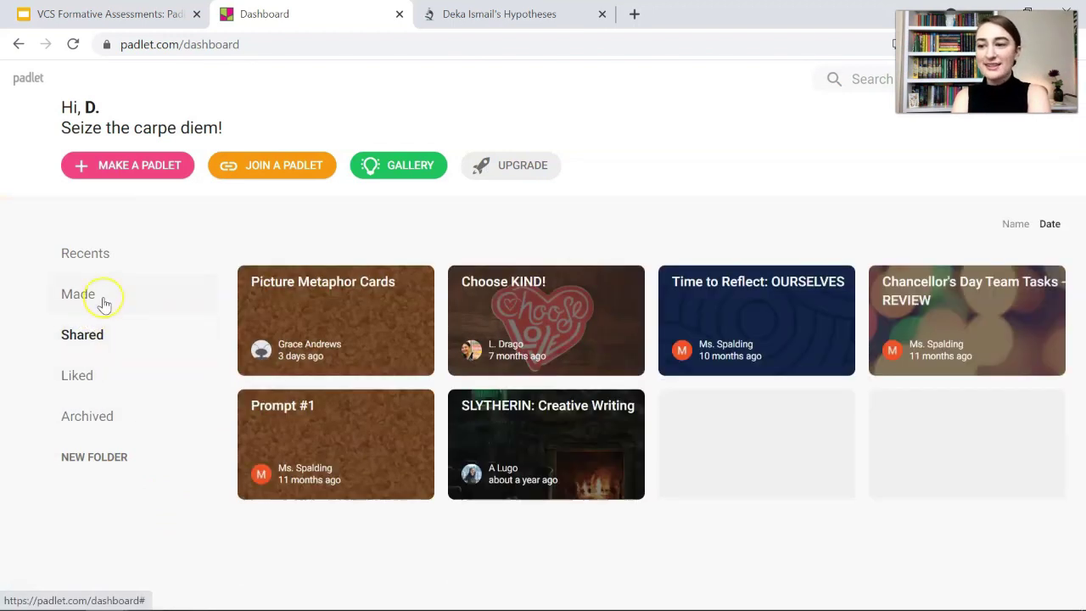
{"action": "left_click", "coordinate": [103, 303]}
{"action": "left_click", "coordinate": [88, 251]}
{"action": "left_click", "coordinate": [800, 508]}
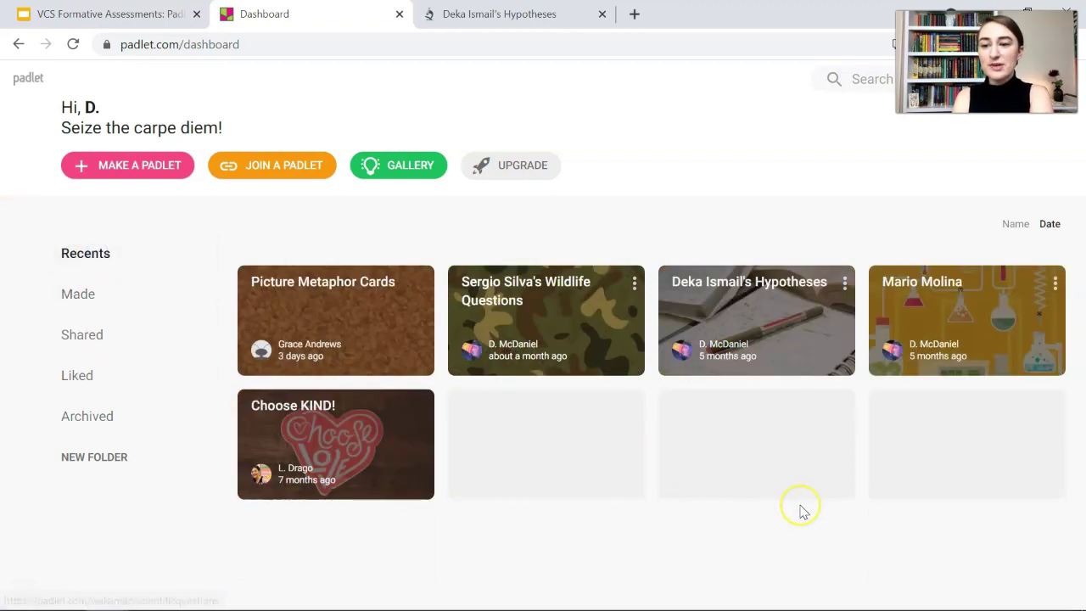
{"action": "left_click", "coordinate": [111, 560]}
{"action": "left_click", "coordinate": [585, 461]}
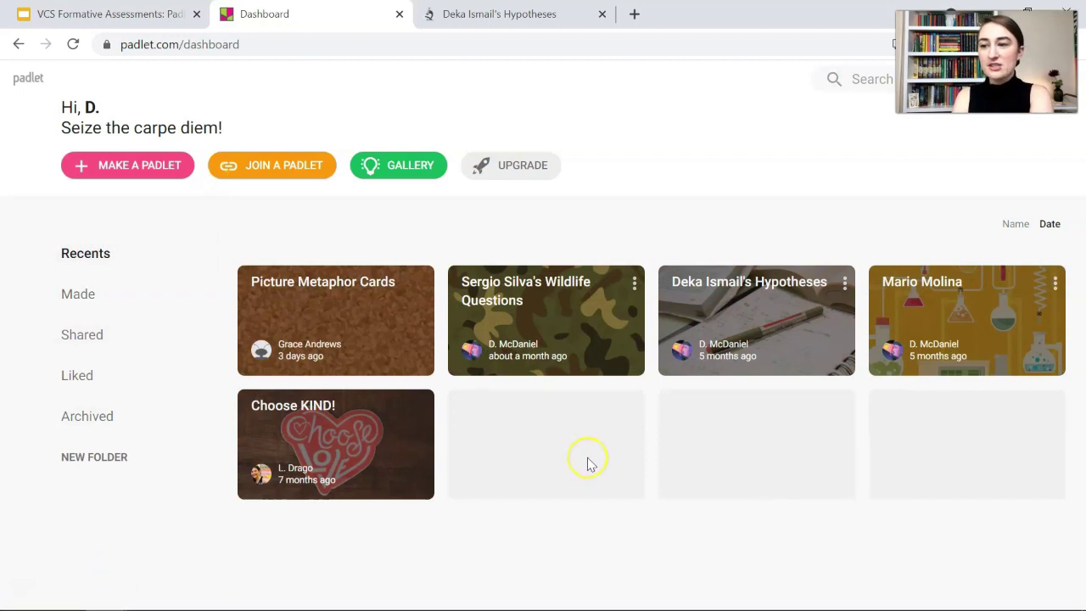
{"action": "left_click", "coordinate": [387, 170]}
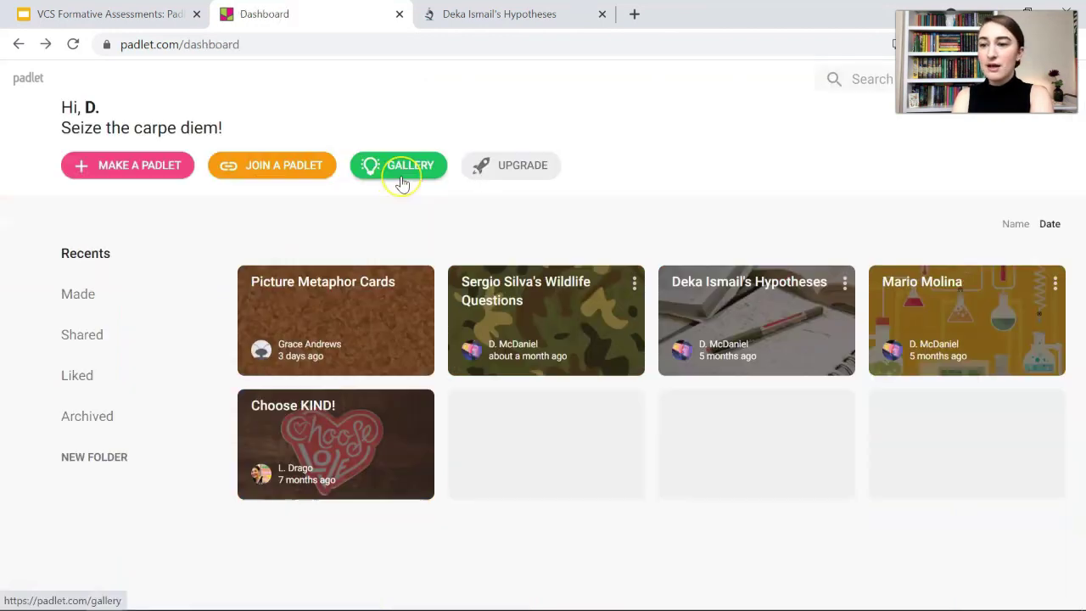
{"action": "left_click", "coordinate": [401, 176]}
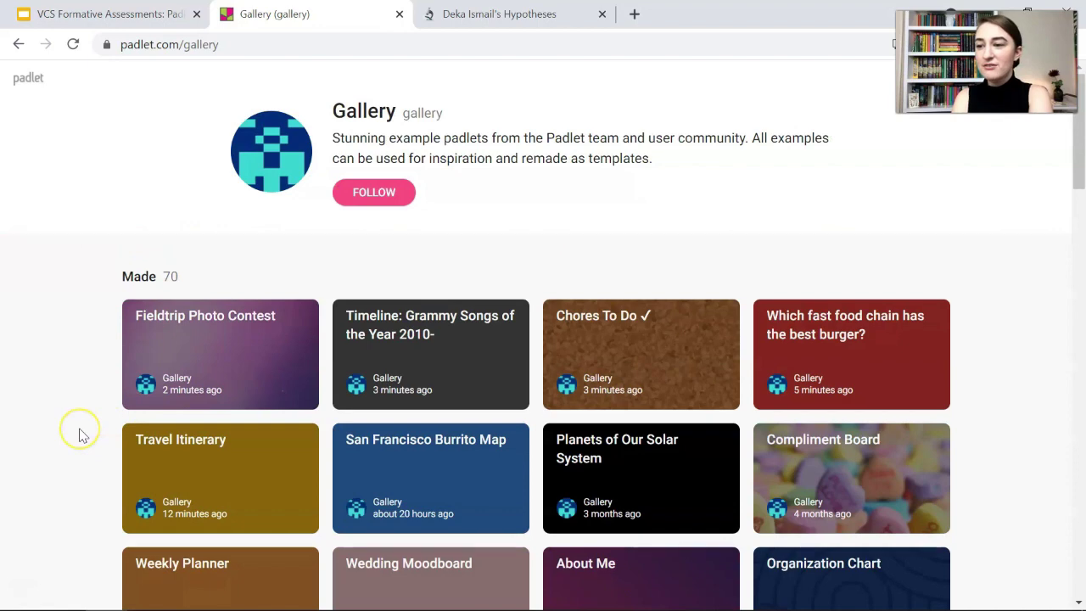
Scroll the Gallery, look through the Compliment Board example, and close it
{"action": "scroll", "coordinate": [78, 431], "scroll_direction": "down", "scroll_amount": 7}
{"action": "scroll", "coordinate": [83, 435], "scroll_direction": "up", "scroll_amount": 7}
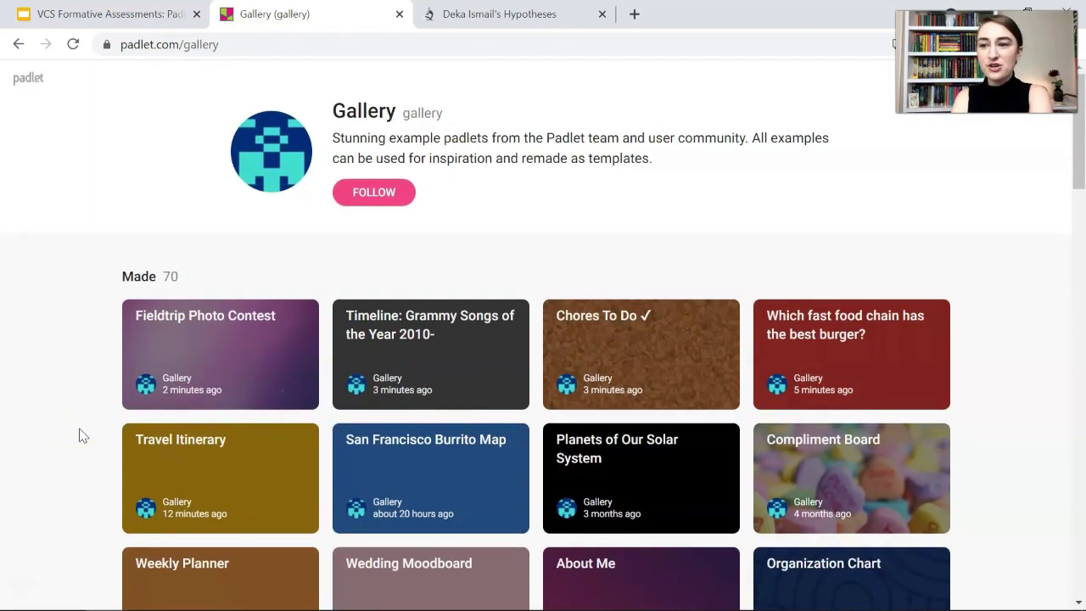
{"action": "scroll", "coordinate": [77, 434], "scroll_direction": "down", "scroll_amount": 2}
{"action": "left_click", "coordinate": [899, 338]}
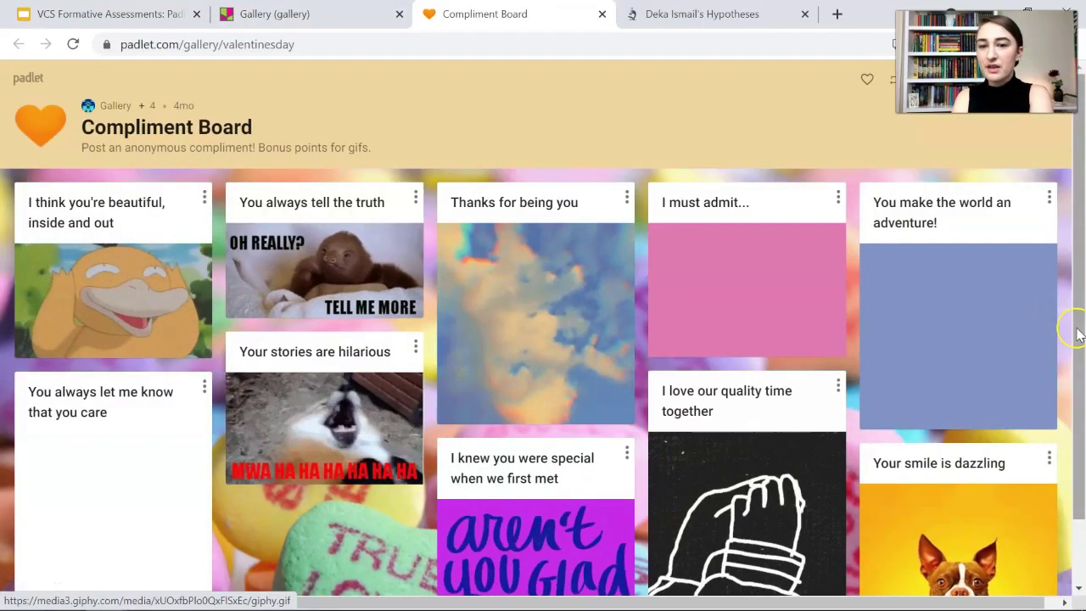
{"action": "scroll", "coordinate": [1082, 336], "scroll_direction": "down", "scroll_amount": 1}
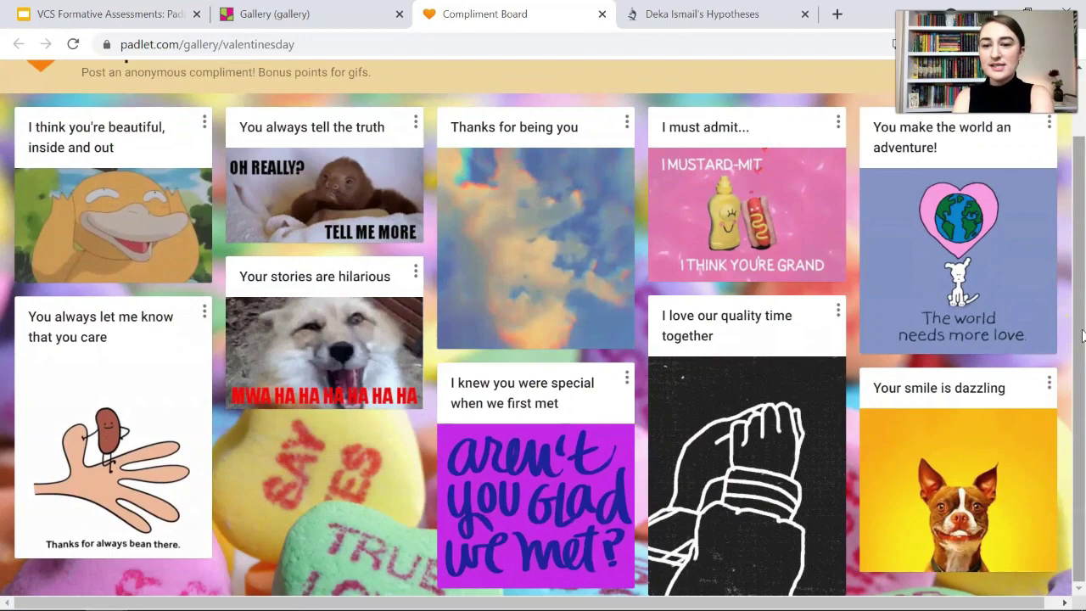
{"action": "scroll", "coordinate": [1082, 336], "scroll_direction": "up", "scroll_amount": 1}
{"action": "scroll", "coordinate": [1082, 336], "scroll_direction": "up", "scroll_amount": 1}
{"action": "scroll", "coordinate": [427, 140], "scroll_direction": "down", "scroll_amount": 1}
{"action": "scroll", "coordinate": [427, 149], "scroll_direction": "up", "scroll_amount": 1}
{"action": "left_click", "coordinate": [602, 16]}
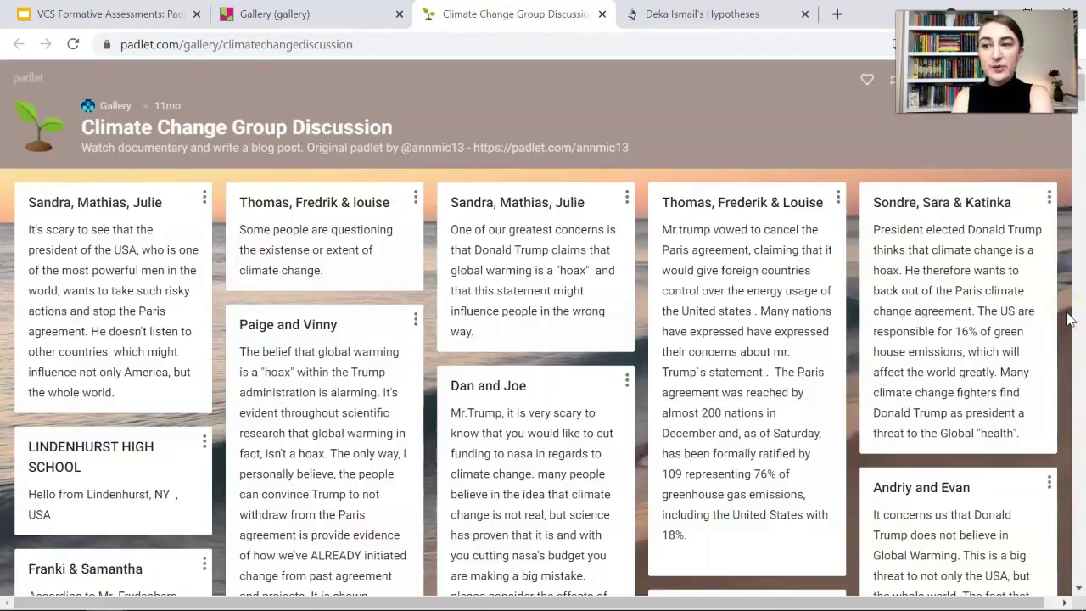
Scroll through the Climate Change Group Discussion board and close it with Ctrl+W
{"action": "scroll", "coordinate": [1069, 320], "scroll_direction": "down", "scroll_amount": 10}
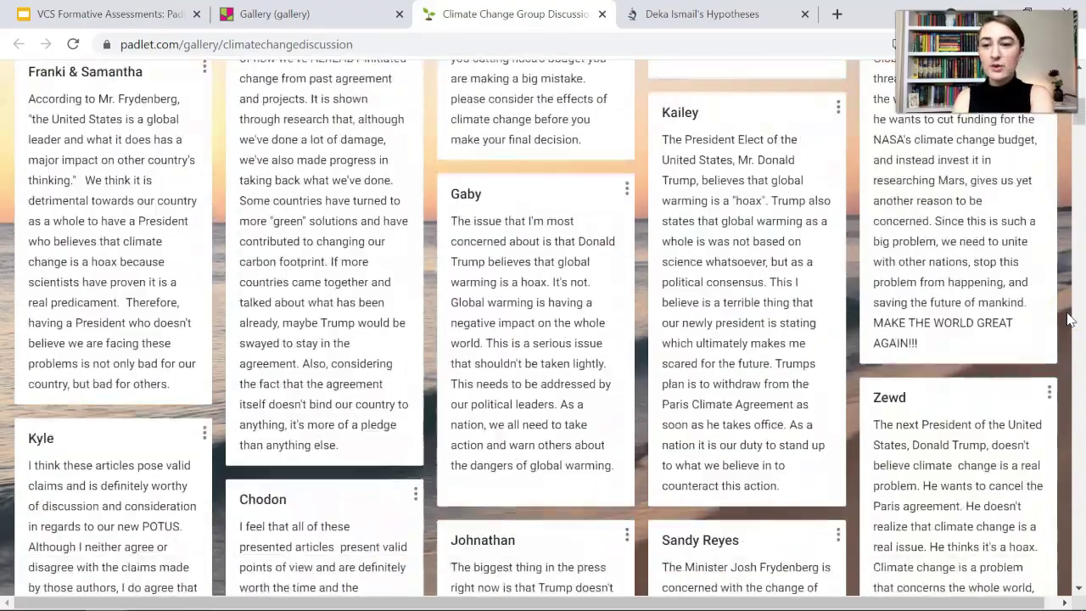
{"action": "scroll", "coordinate": [1069, 320], "scroll_direction": "down", "scroll_amount": 6}
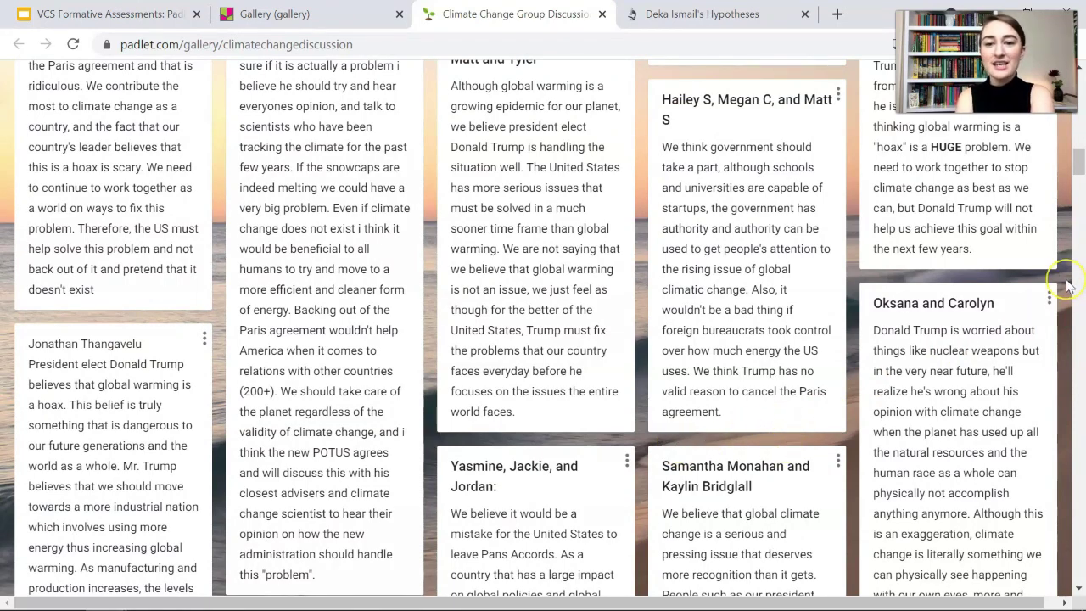
{"action": "scroll", "coordinate": [1069, 286], "scroll_direction": "down", "scroll_amount": 2}
{"action": "scroll", "coordinate": [1067, 286], "scroll_direction": "down", "scroll_amount": 10}
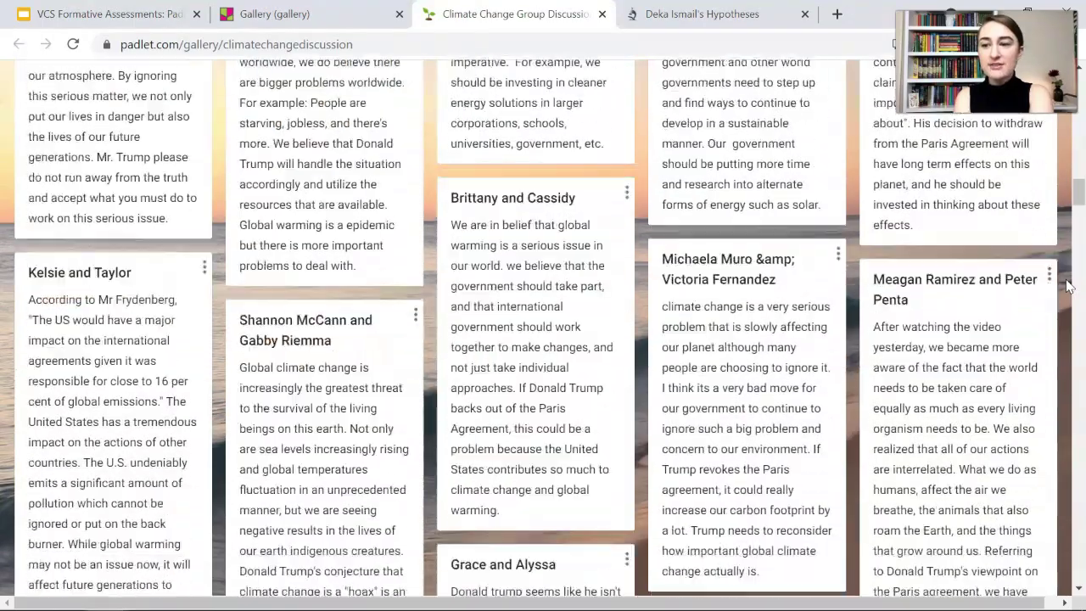
{"action": "scroll", "coordinate": [1067, 286], "scroll_direction": "down", "scroll_amount": 6}
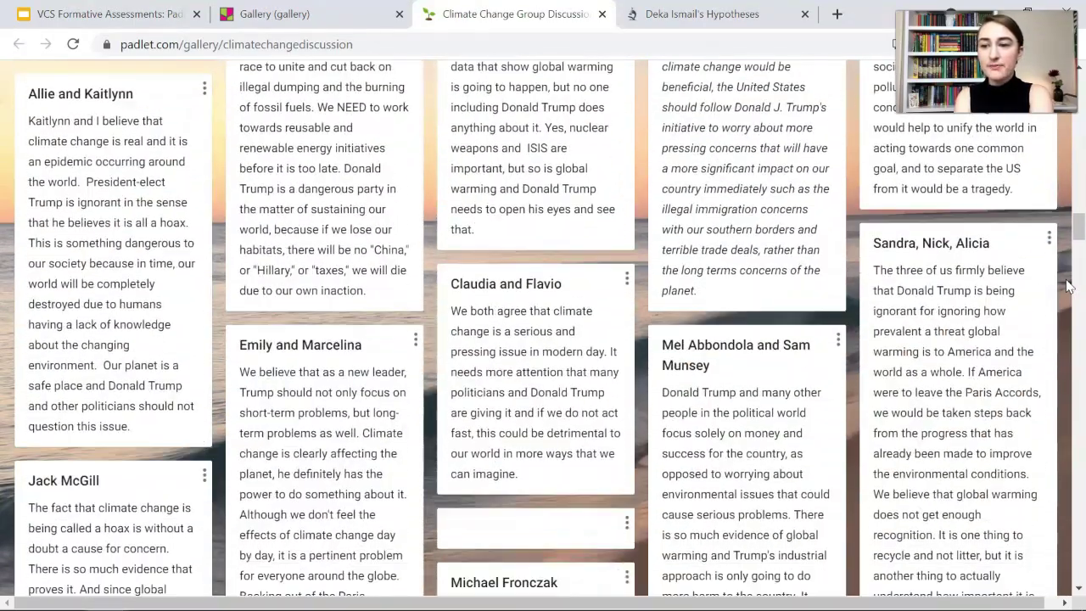
{"action": "key", "text": "ctrl+w"}
{"action": "scroll", "coordinate": [33, 328], "scroll_direction": "up", "scroll_amount": 1}
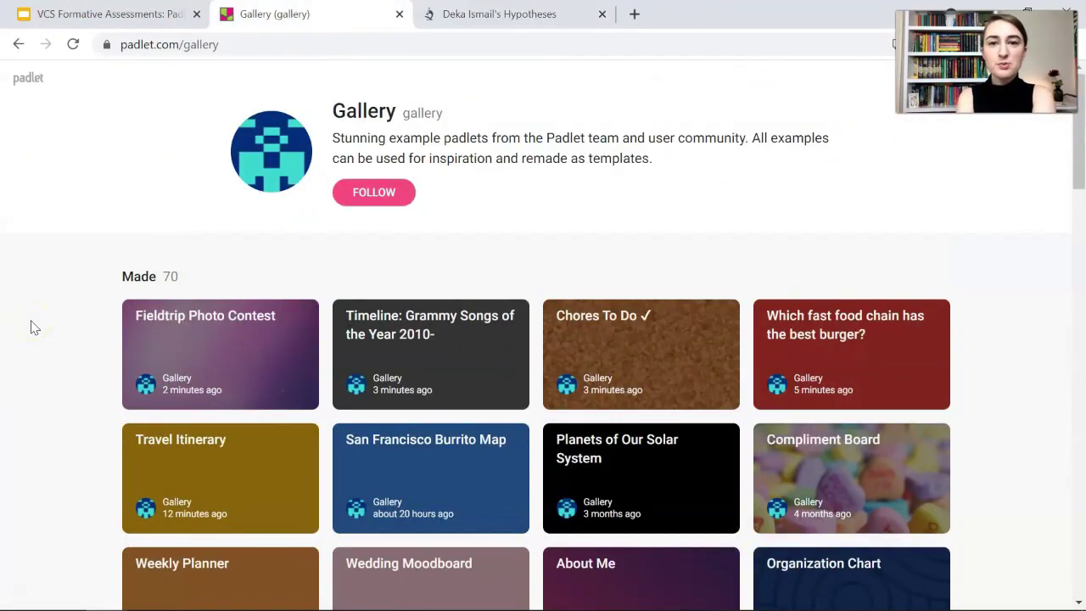